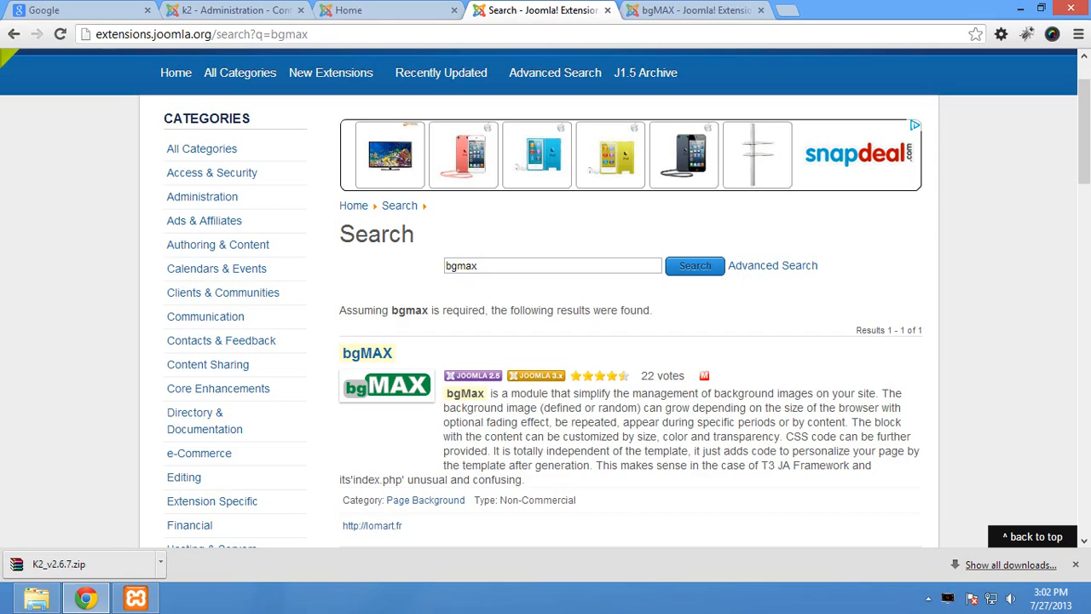
Step: Review the bgMAX search entry and its category, and view the extension's details page
left_click_drag(576, 499, 473, 499)
left_click(477, 501)
left_click(674, 10)
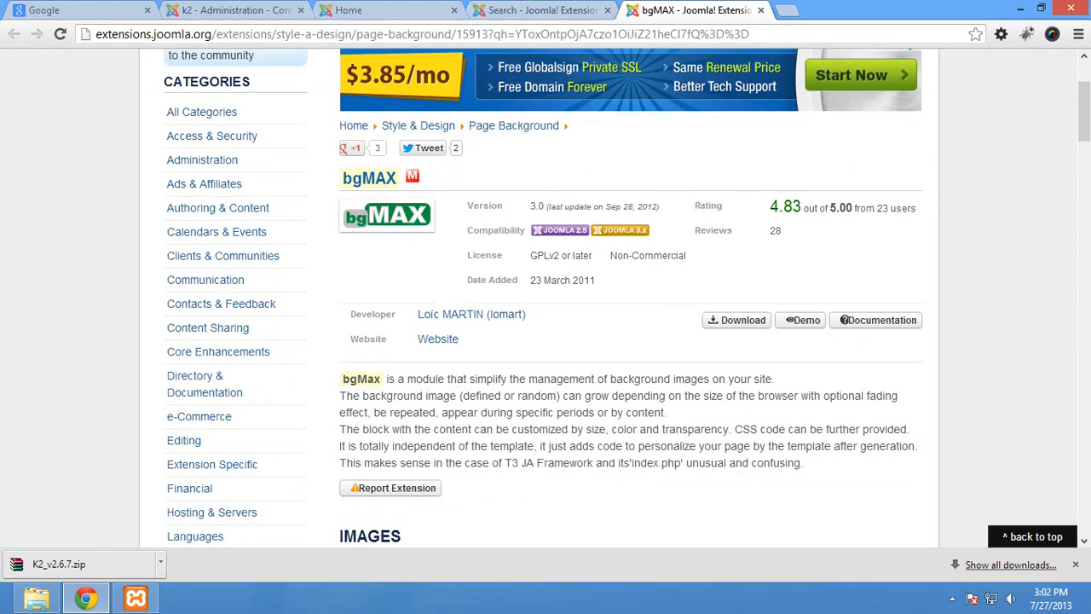
Step: In the k2 site administration, upload and install the mod_bgmax_3.2 package from the desktop's top rated folder
left_click(220, 10)
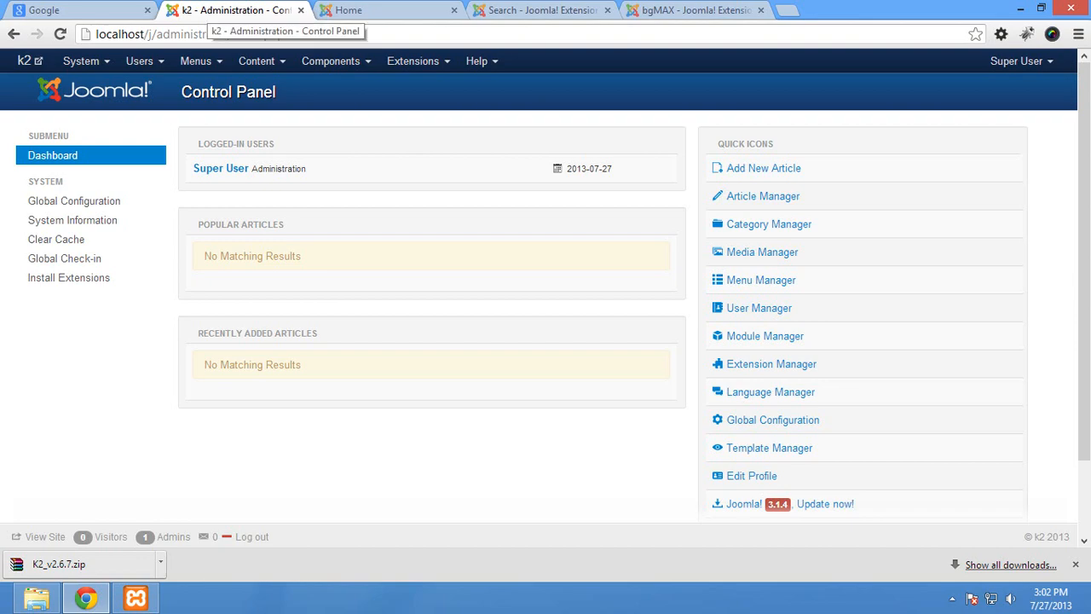
left_click(413, 61)
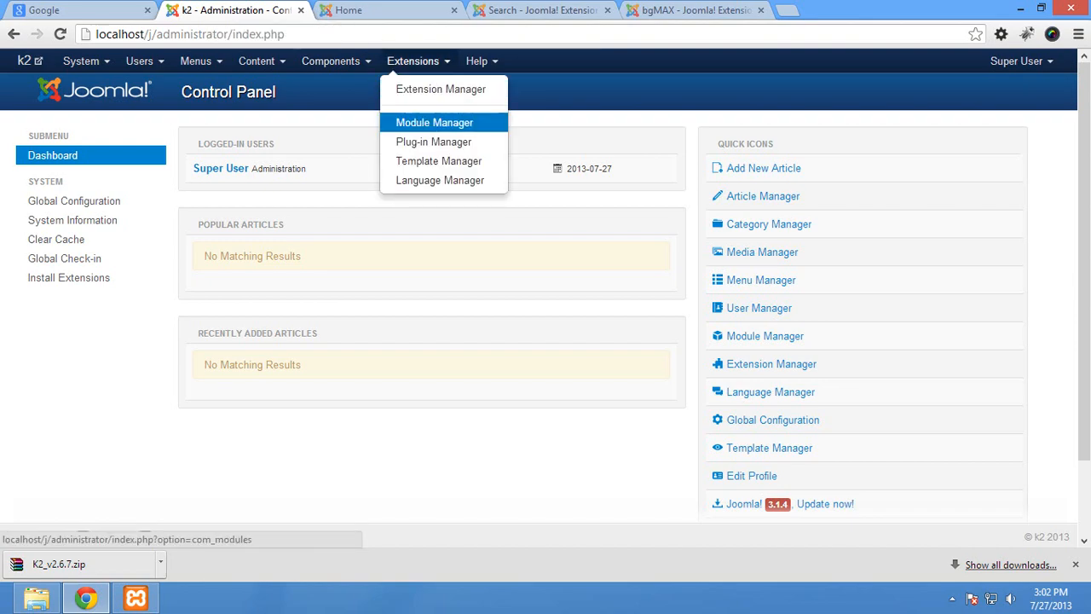
left_click(440, 88)
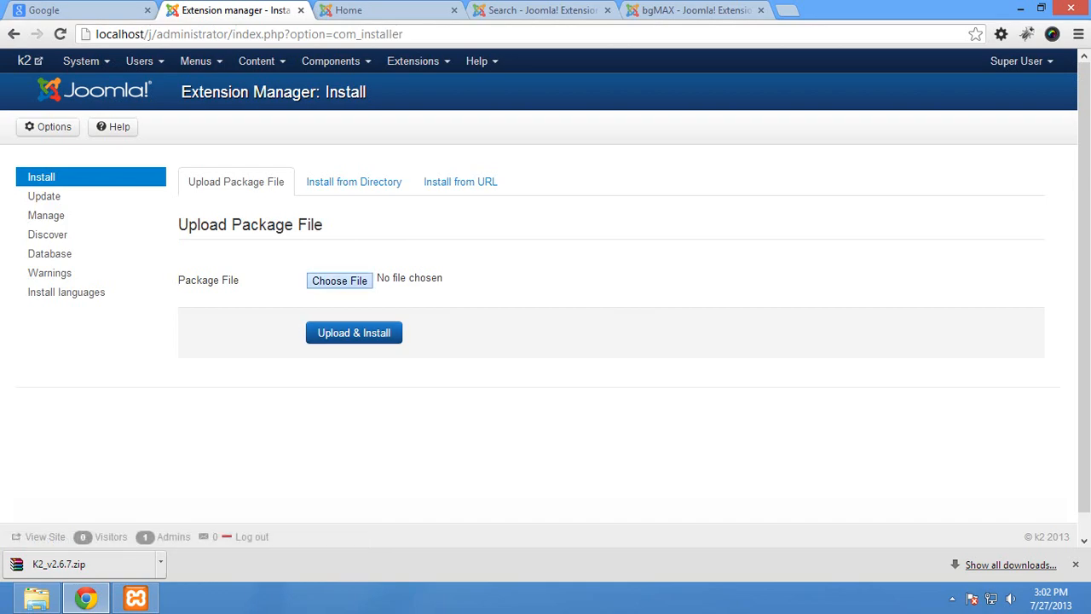
left_click(339, 280)
left_click(286, 236)
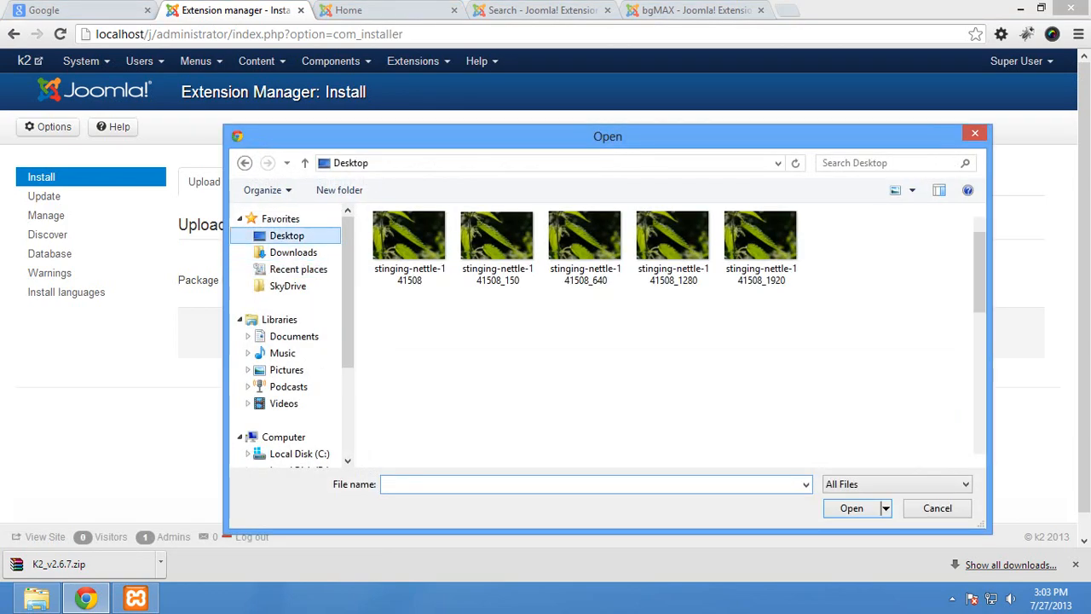
left_click(670, 354)
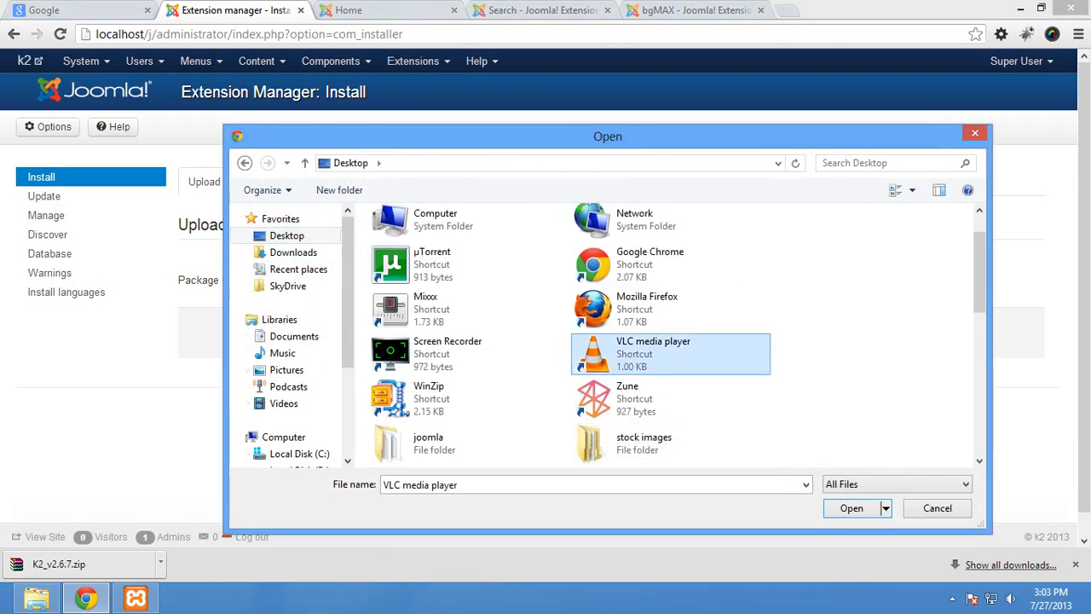
scroll(469, 313, "down", 5)
double_click(431, 223)
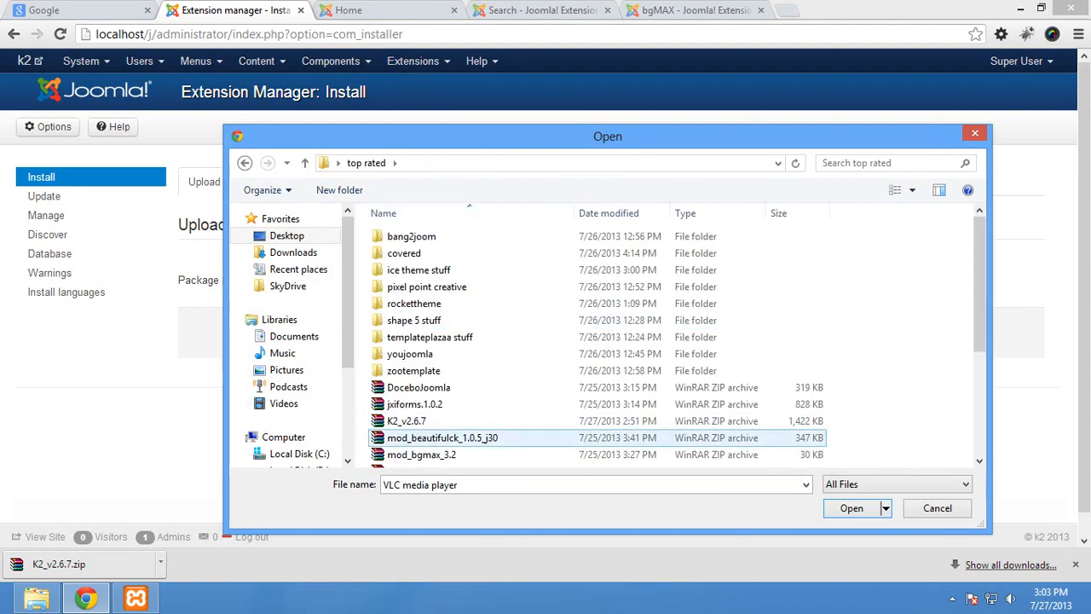
double_click(421, 454)
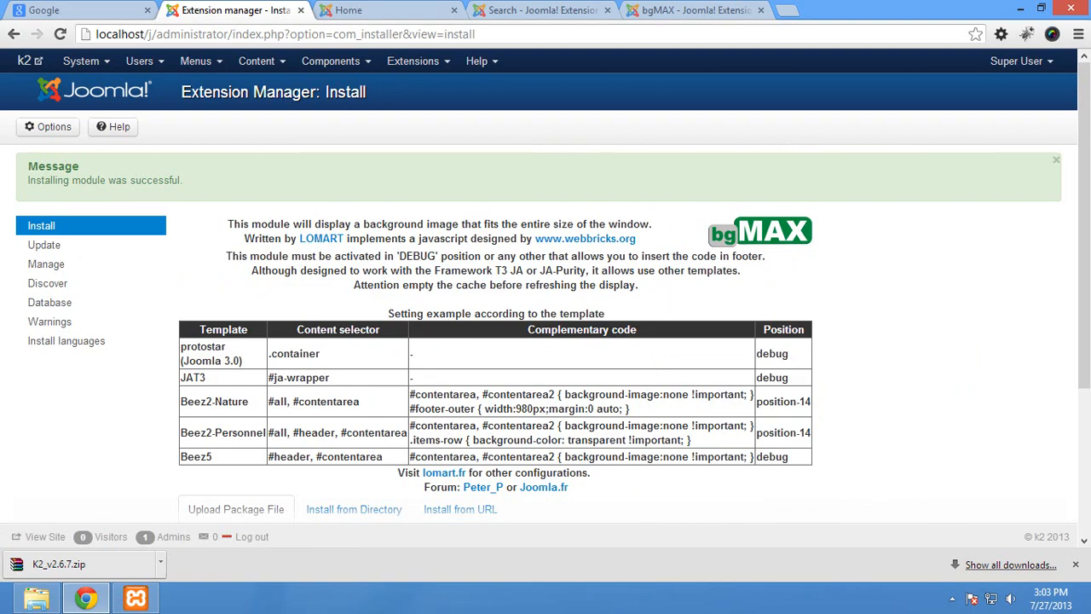
Step: Create a new site module of type BgMax in the Module Manager
left_click(413, 60)
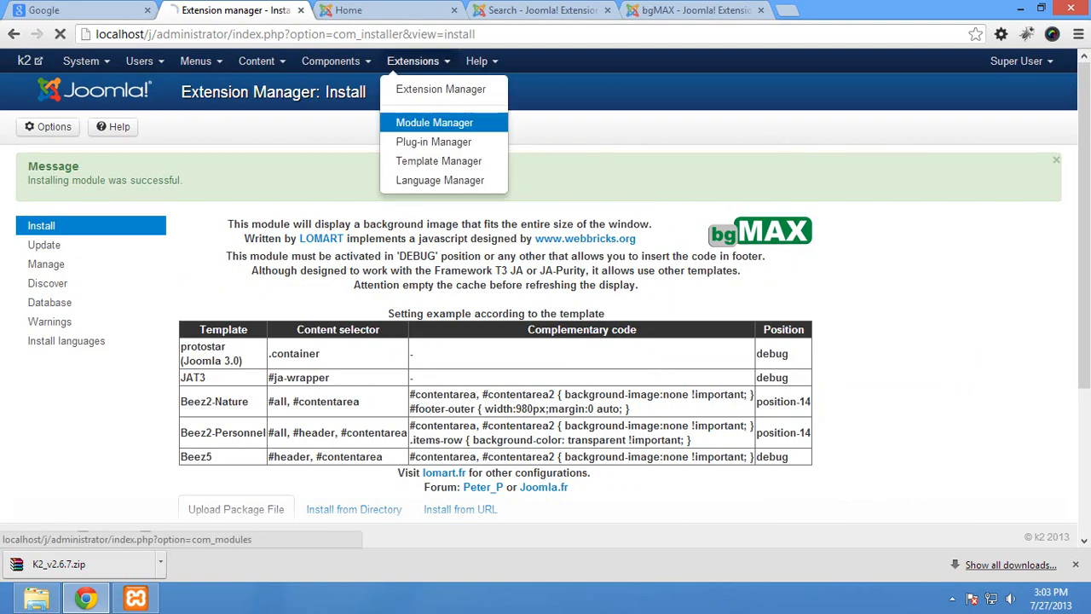
left_click(434, 122)
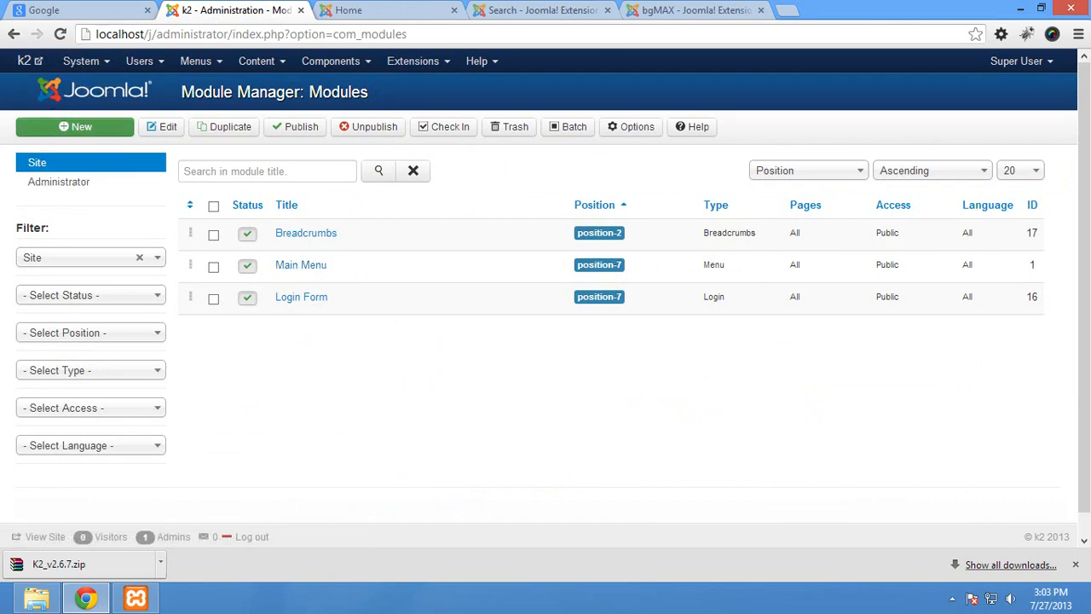
left_click(75, 127)
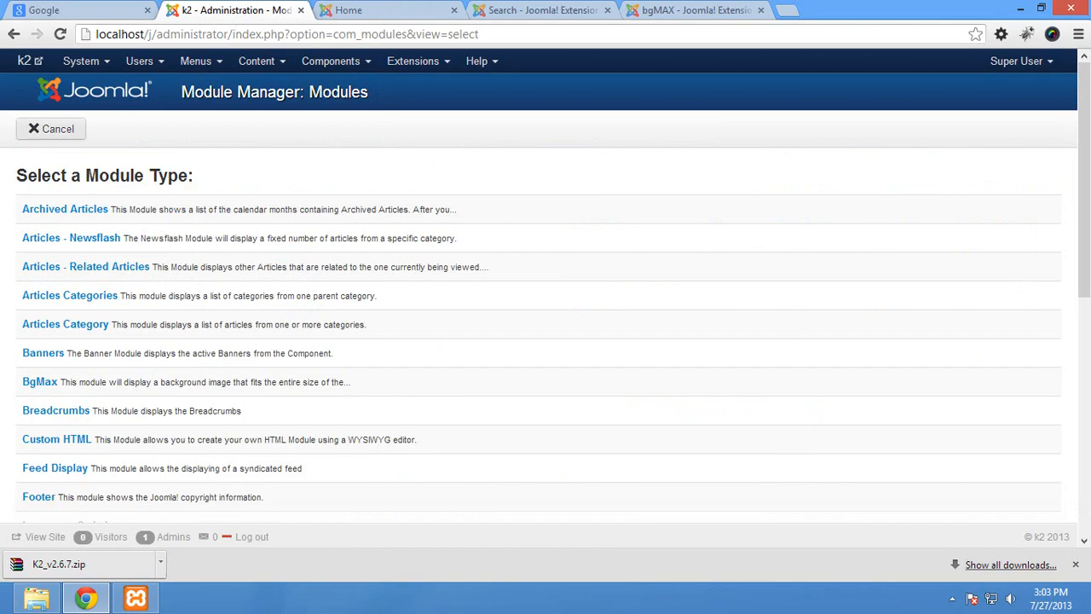
scroll(545, 307, "down", 1)
scroll(545, 307, "down", 4)
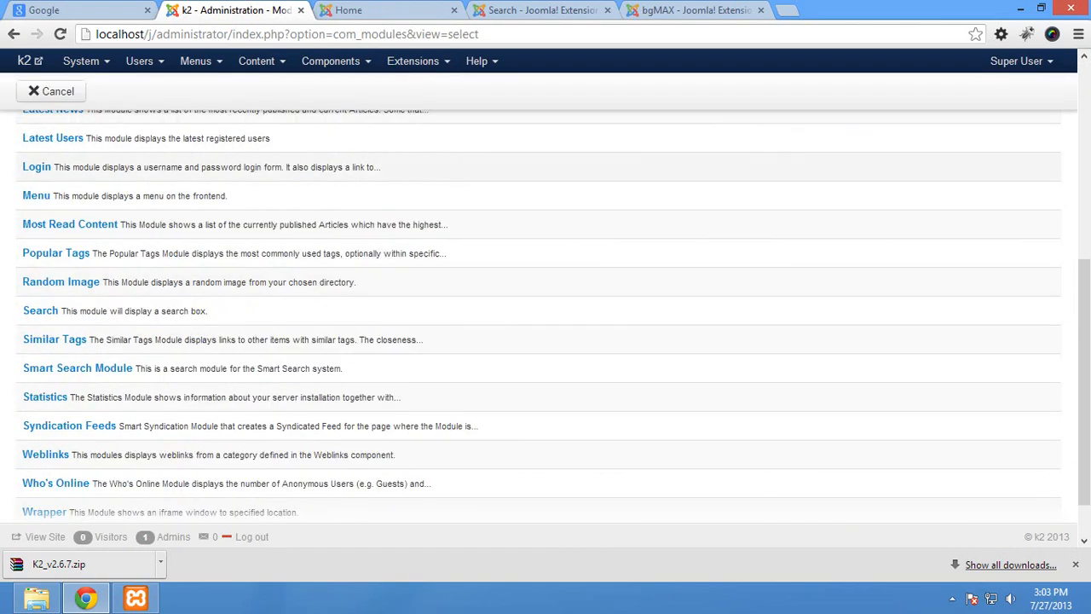
scroll(85, 267, "up", 2)
scroll(86, 266, "up", 3)
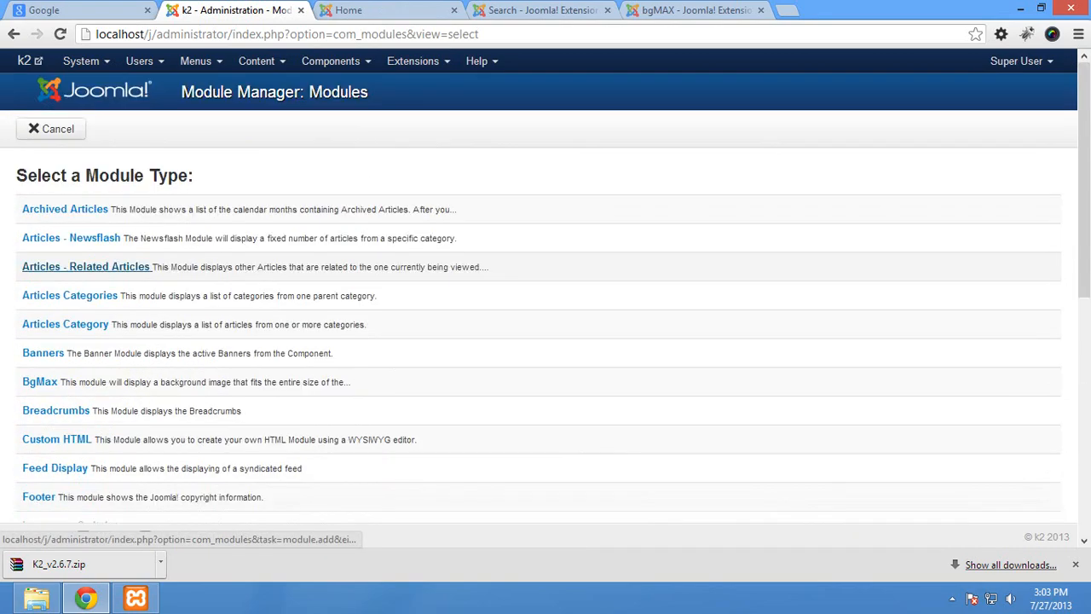
left_click(39, 382)
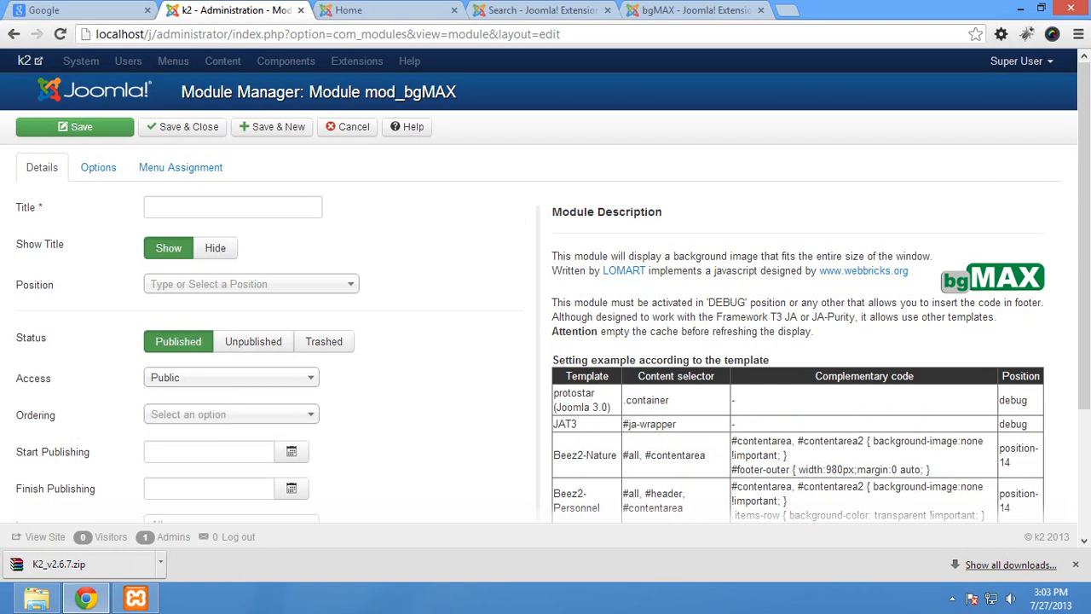
Step: Title the module "bb" and assign it to the Protostar position Search [position-0]
left_click(233, 207)
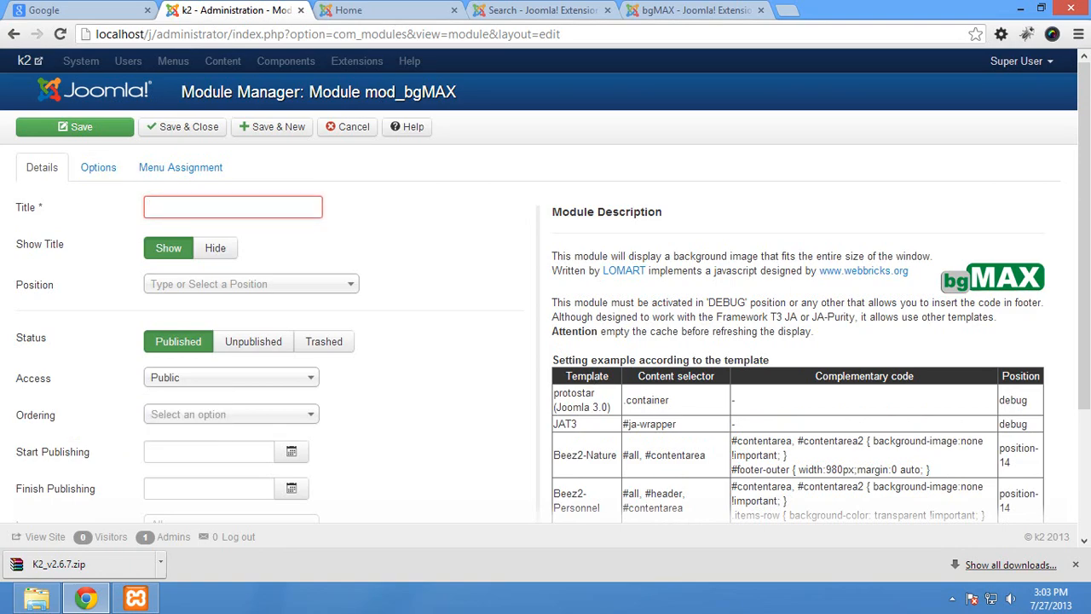
type("bb")
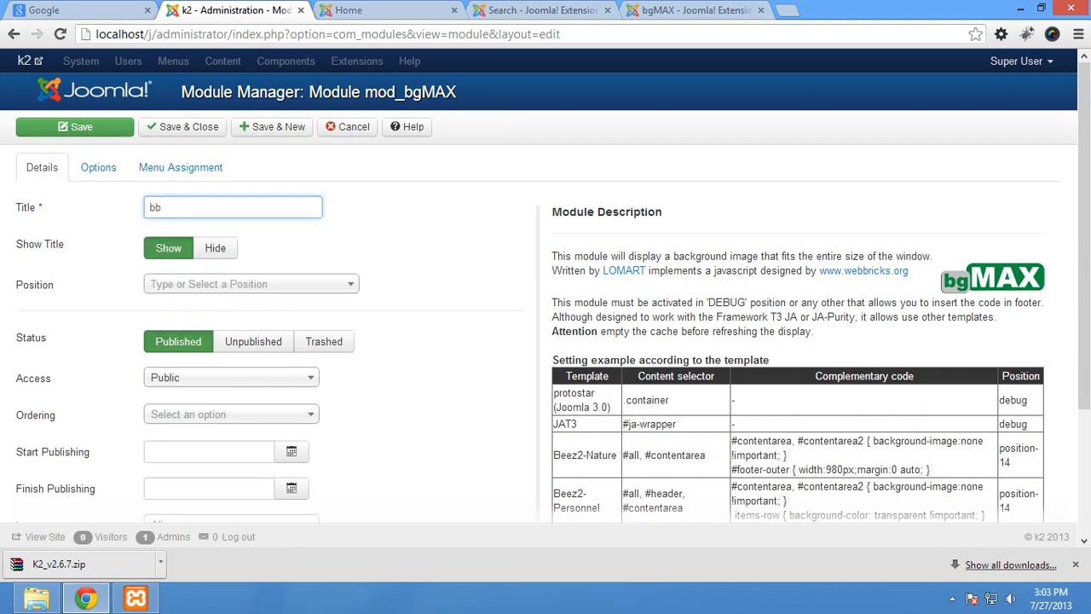
left_click(250, 284)
scroll(243, 363, "down", 5)
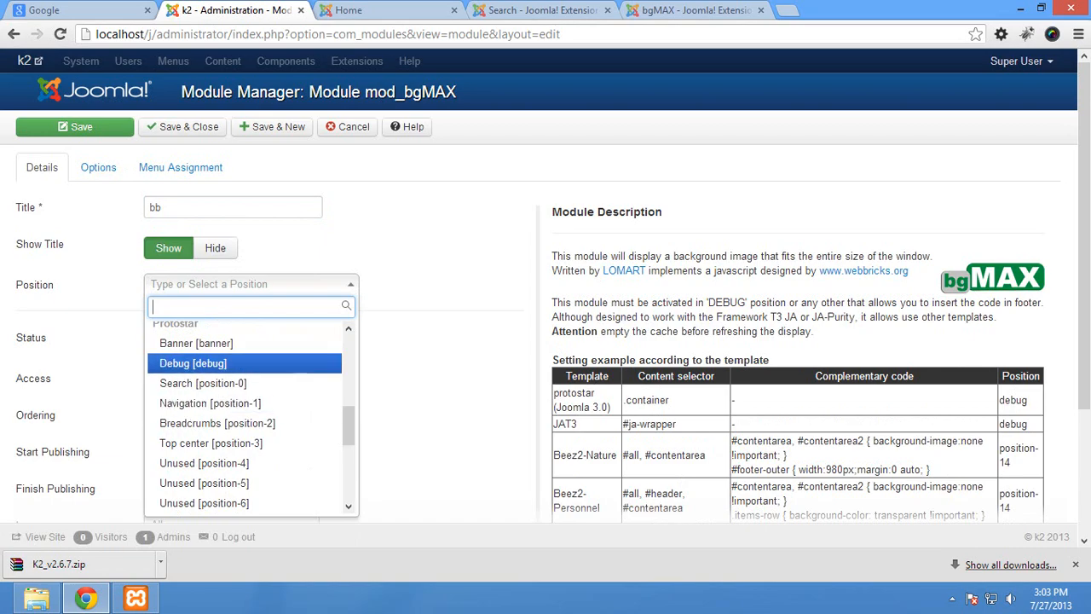
left_click(244, 383)
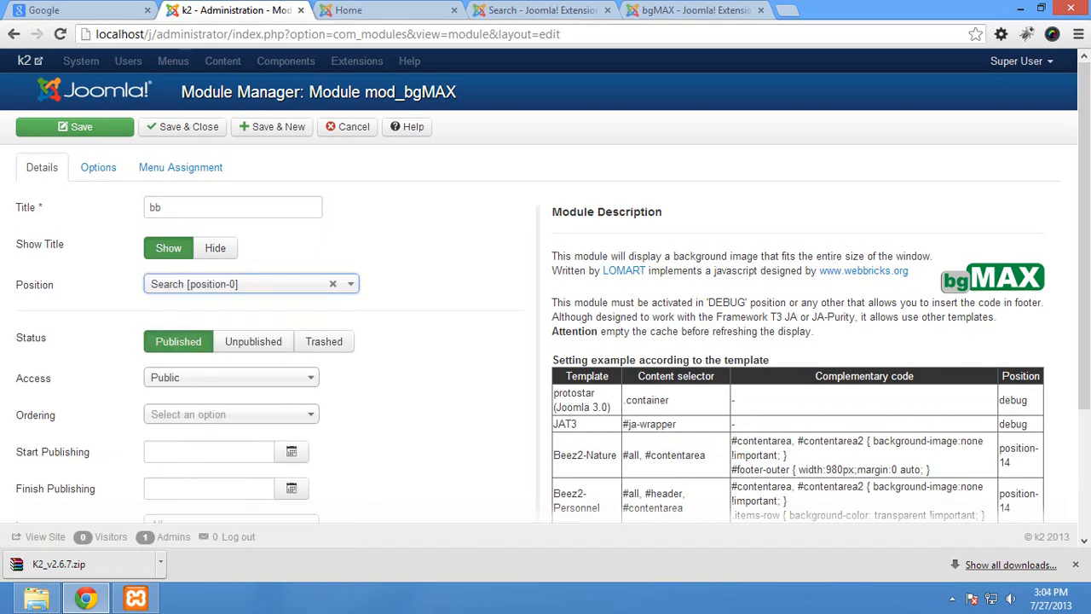
Step: Review the module's menu assignment and set its background image to images/stinging-nettle-141508_1920.jpg
left_click(180, 167)
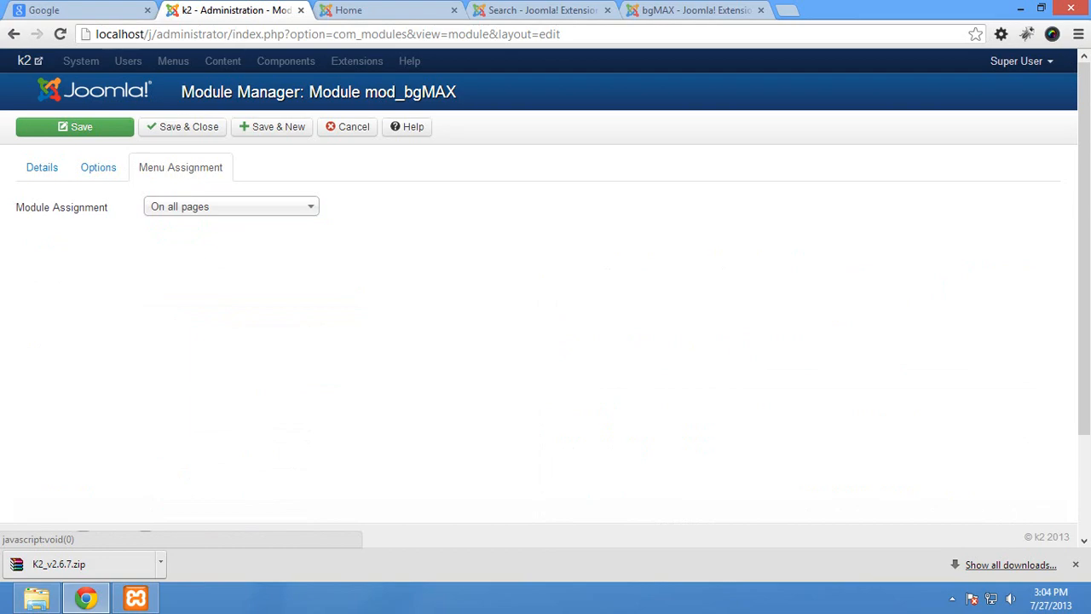
left_click(98, 167)
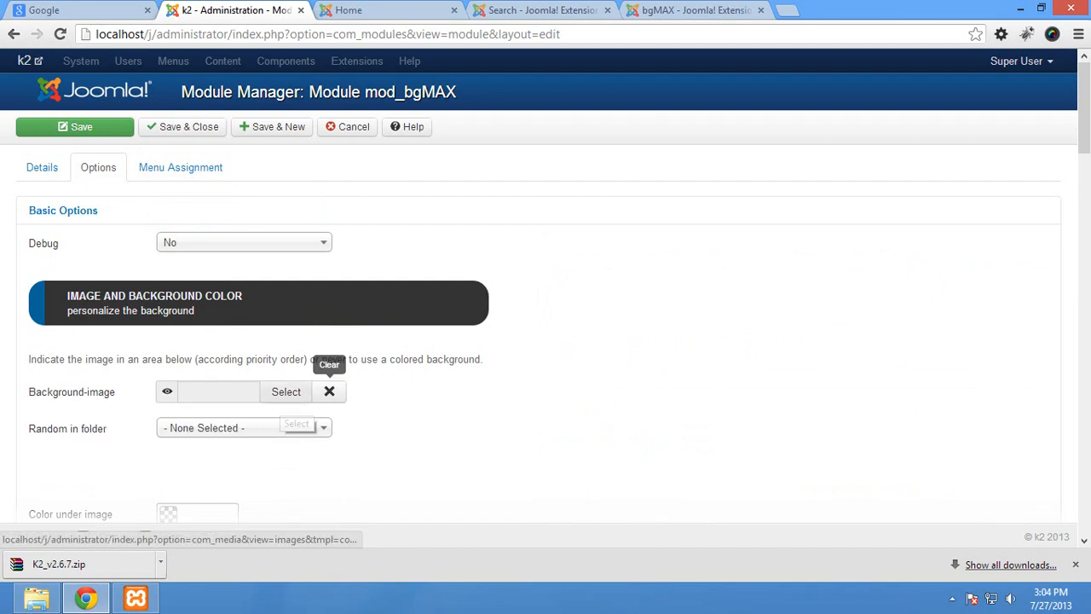
left_click(286, 391)
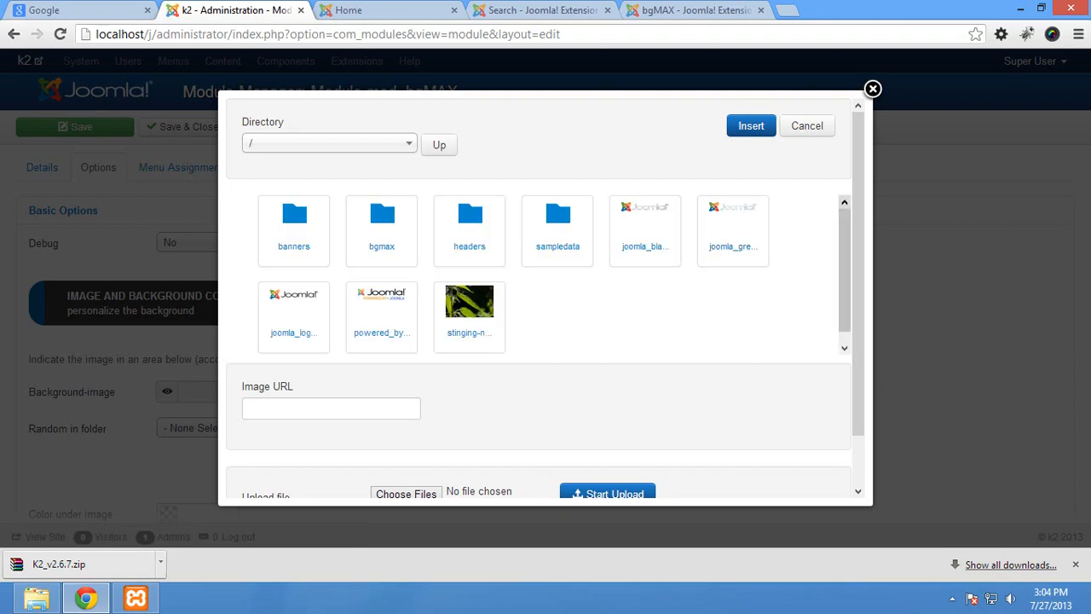
left_click(469, 333)
left_click(608, 492)
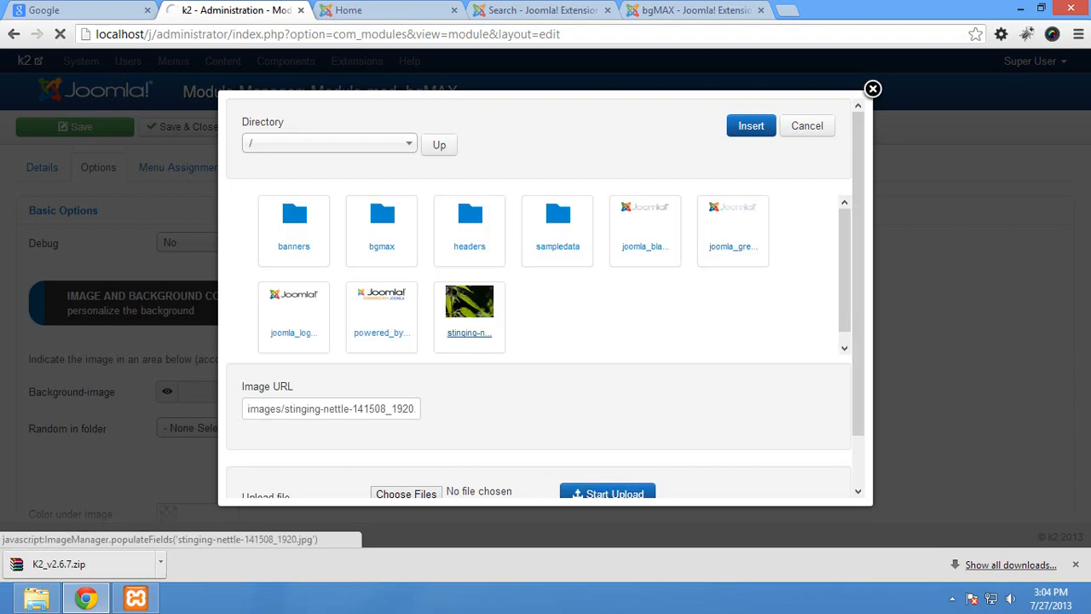
left_click(751, 126)
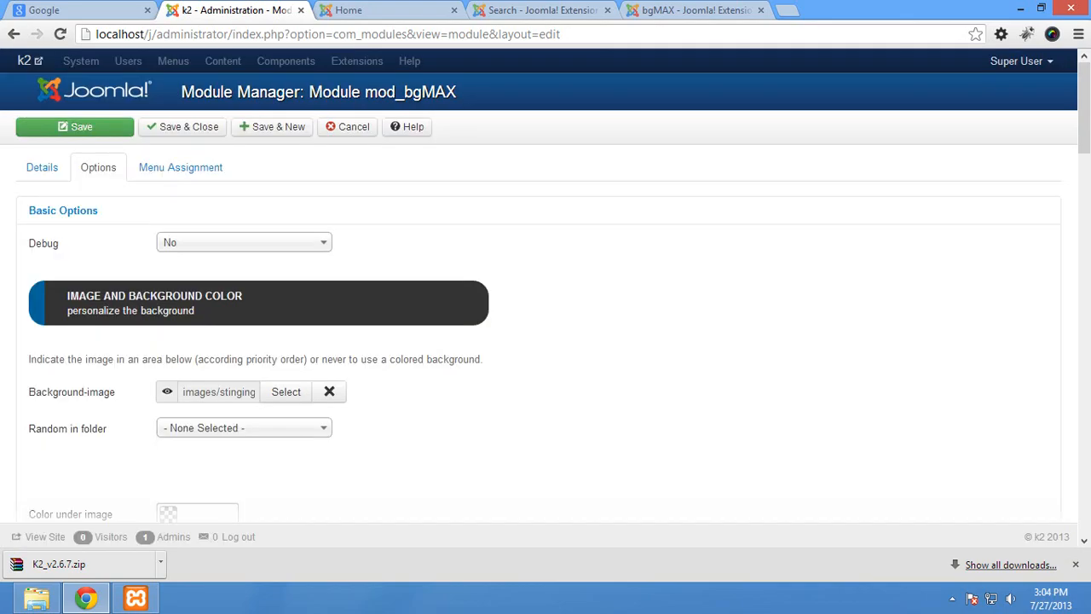
Step: Save the bgMAX module and reload the site's home page to check the background image
left_click(75, 127)
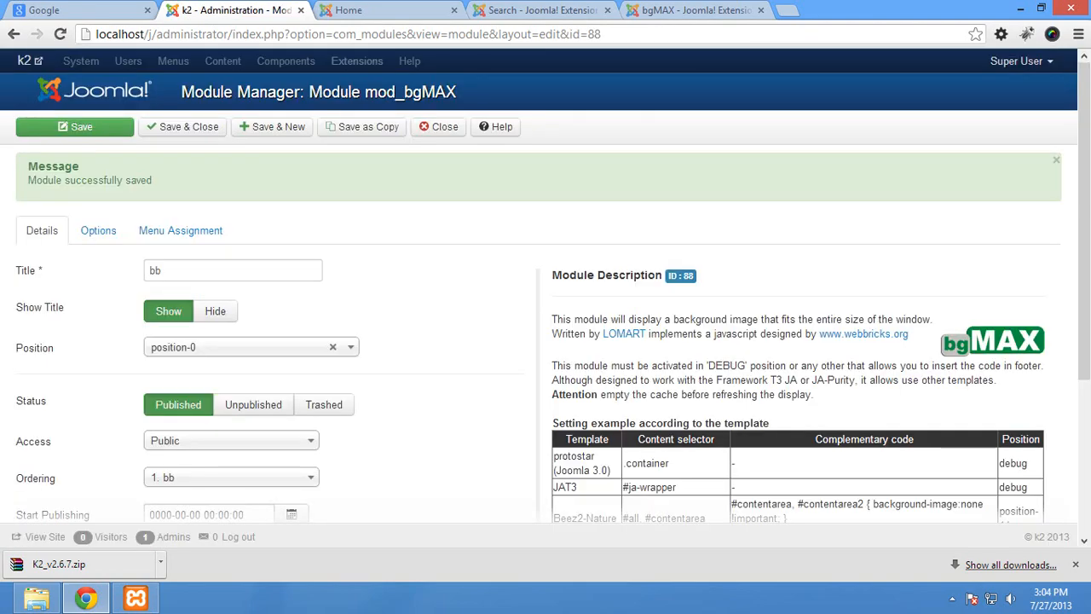
left_click(375, 11)
left_click(60, 34)
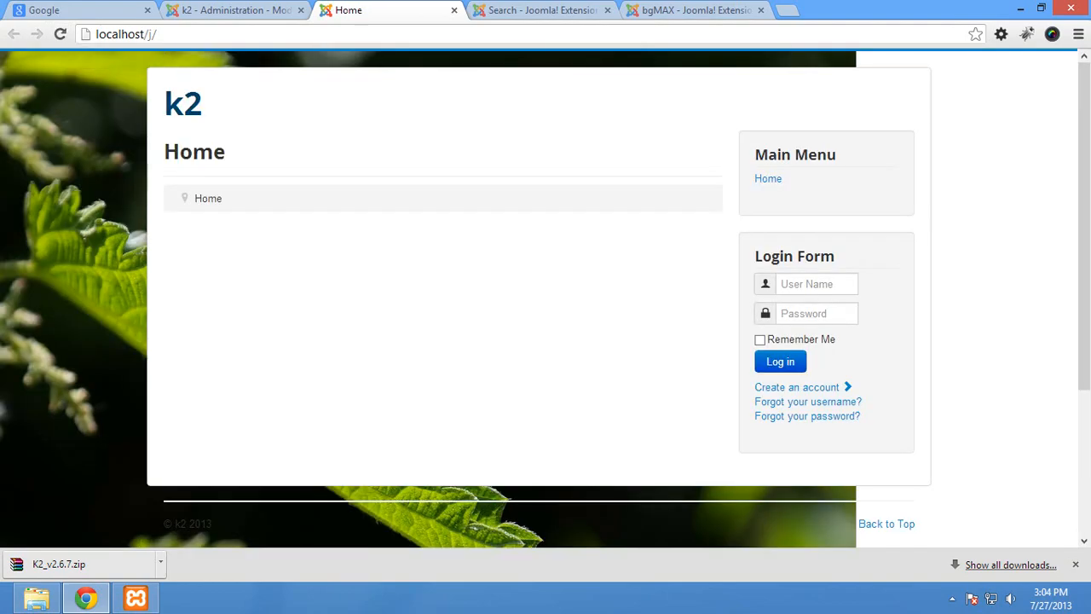
Step: Set the module's image adjustment mode to COVER, cropping the image to fill the entire browser surface
left_click(236, 10)
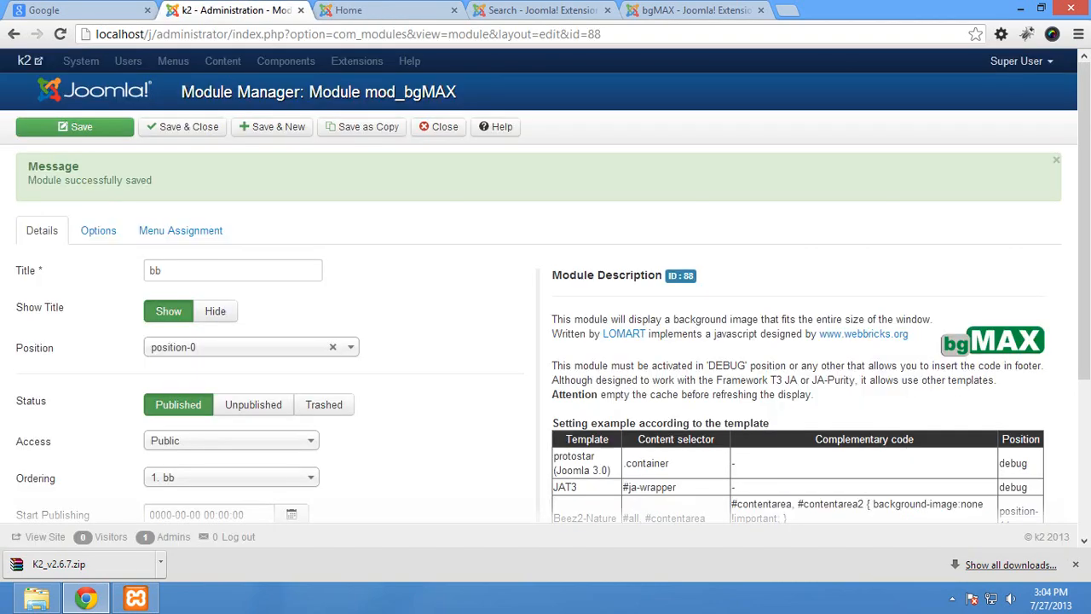
left_click(98, 230)
scroll(98, 230, "down", 6)
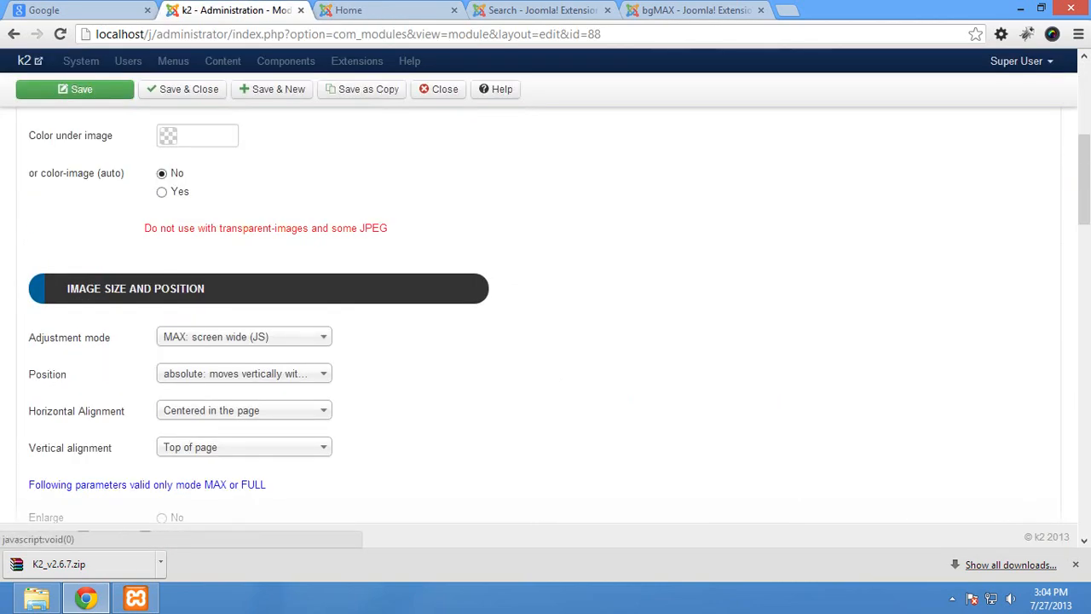
left_click(243, 337)
left_click_drag(321, 418, 322, 444)
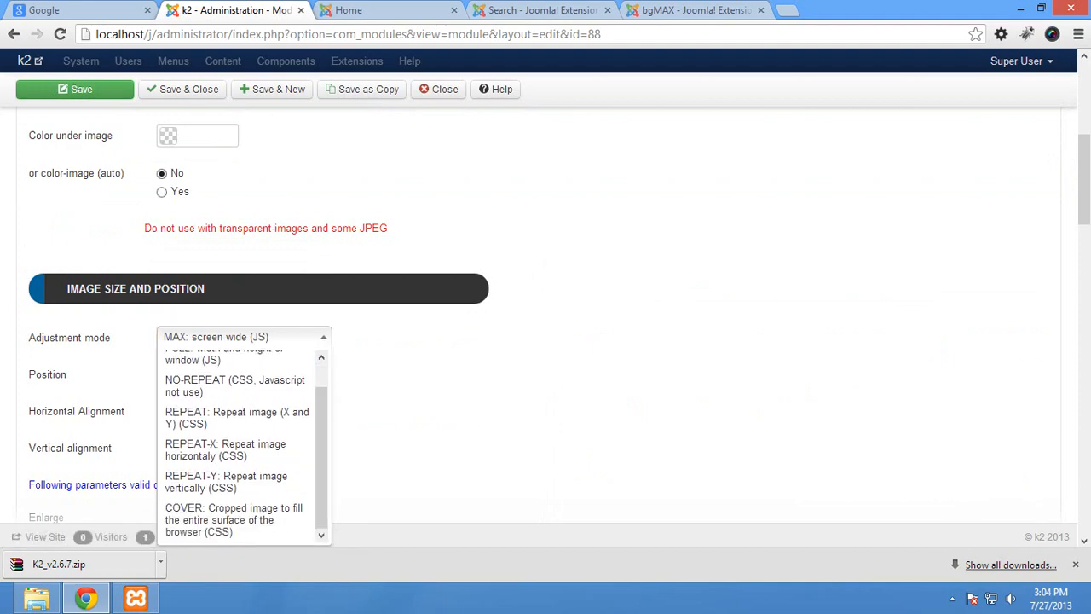
left_click(243, 518)
Step: Save the changed adjustment mode and refresh the site's home page to check how the background fills the window
left_click(74, 89)
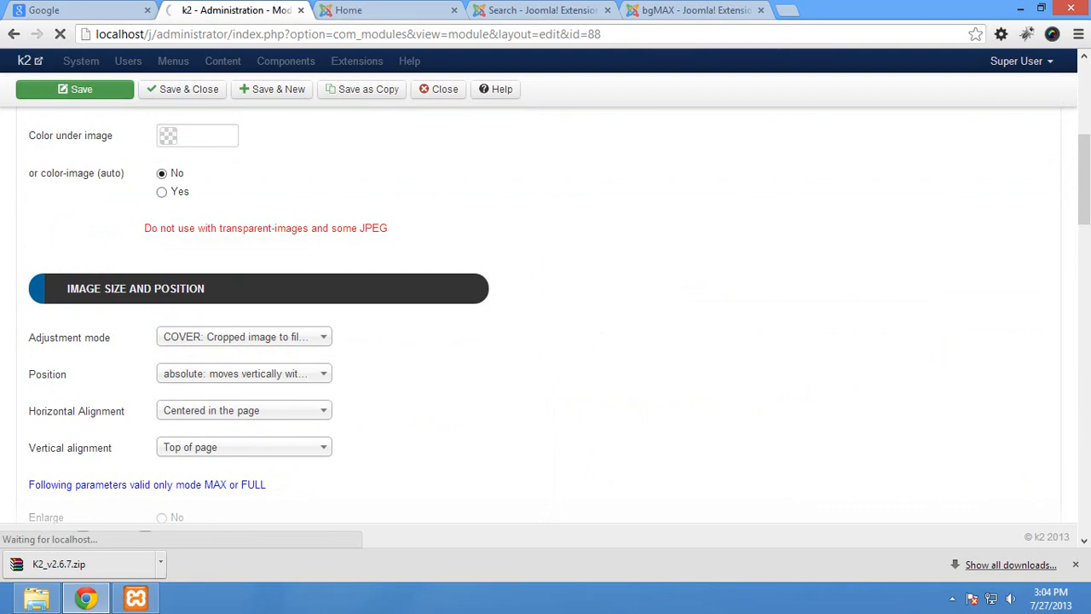
key("ctrl+Tab")
left_click(59, 34)
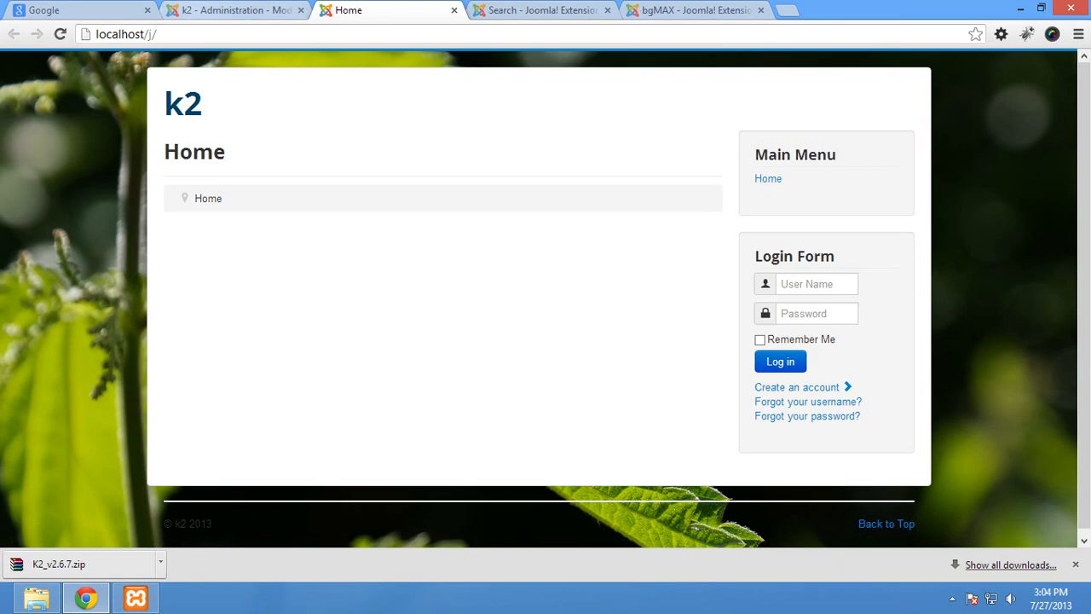
Step: Examine the bgMAX module's background options, including the available choices for Random in folder
key("ctrl+shift+Tab")
left_click(98, 230)
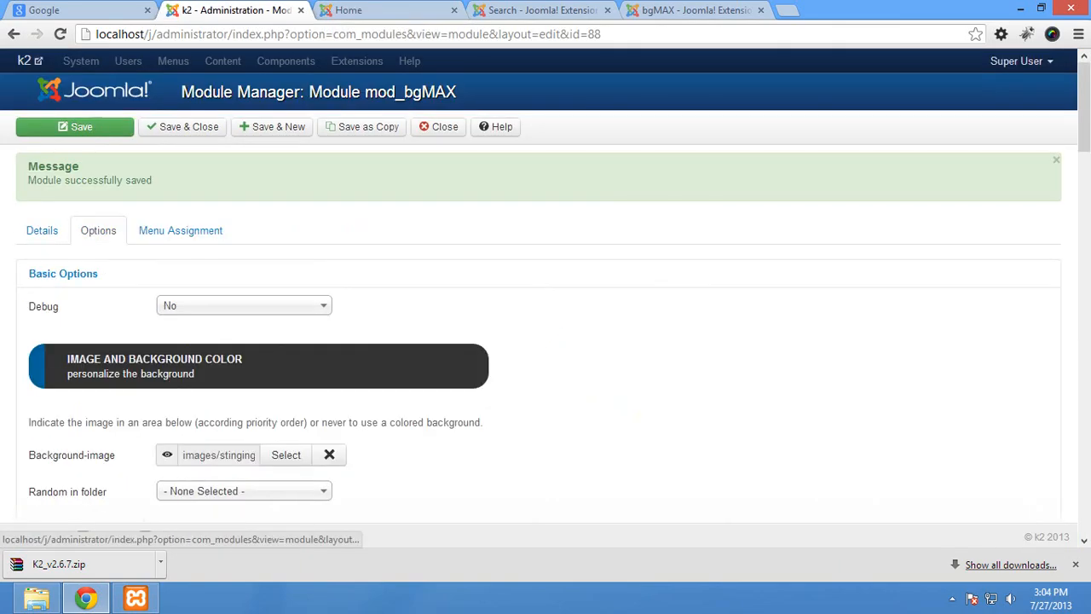
scroll(70, 294, "down", 3)
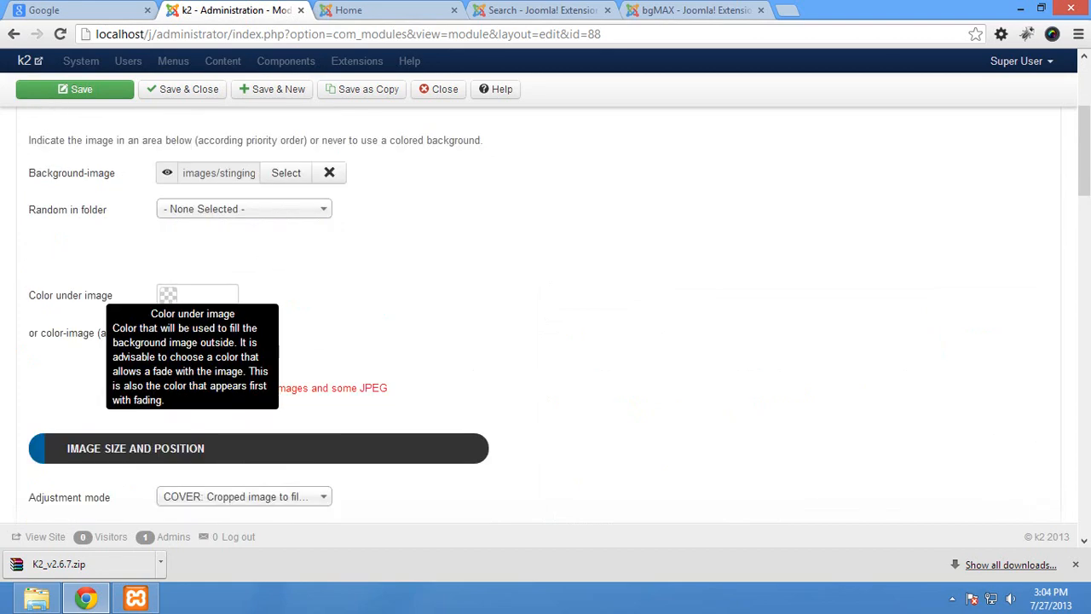
left_click(244, 209)
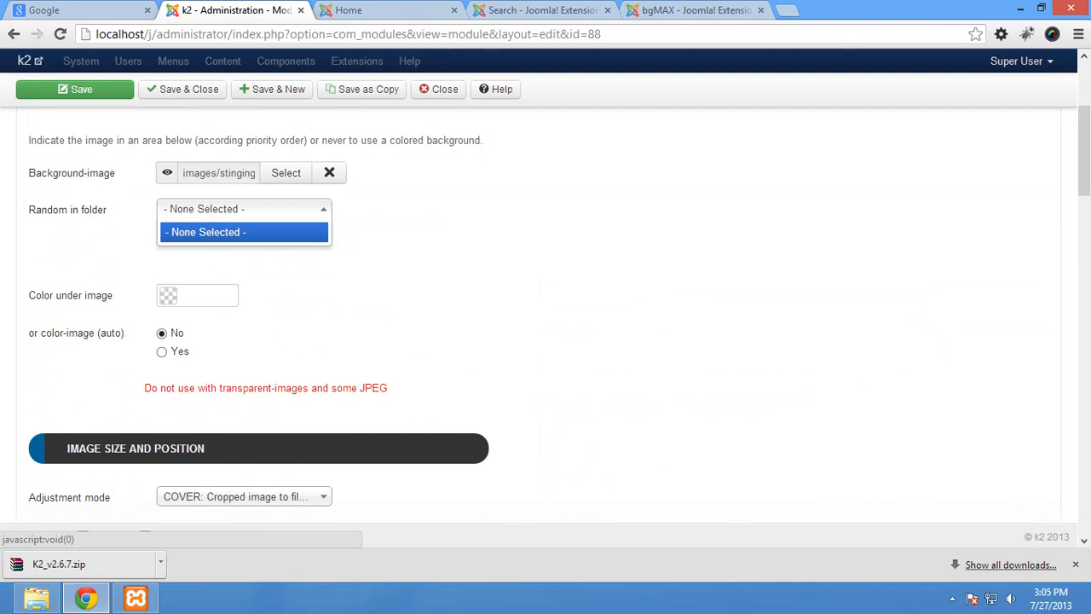
left_click(243, 209)
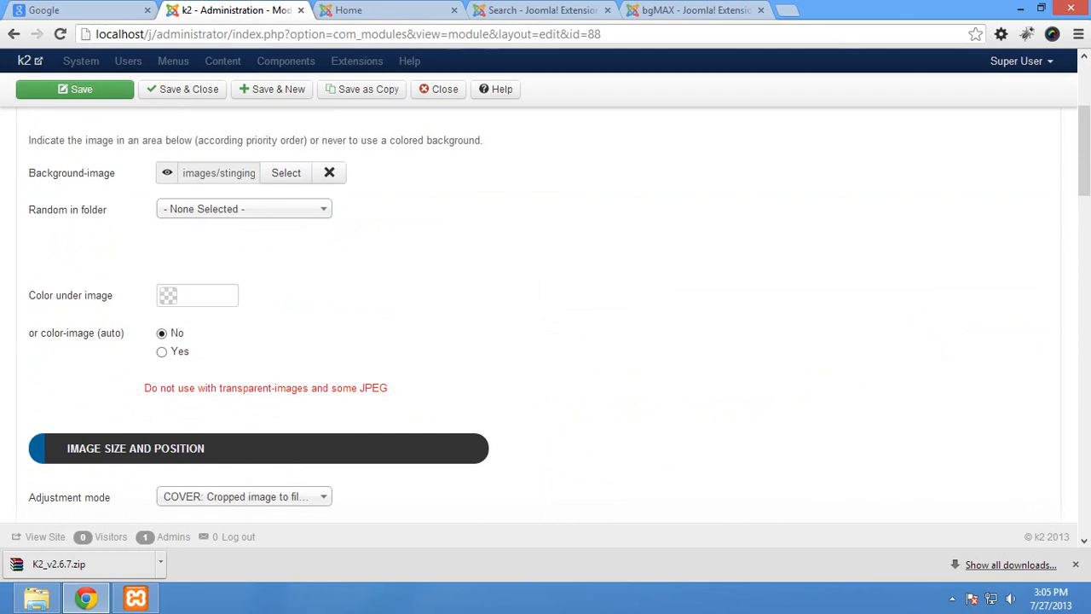
Step: Examine the background image's Position choices in the bgMAX module and compare them with the site's home page
scroll(85, 307, "down", 3)
left_click(243, 294)
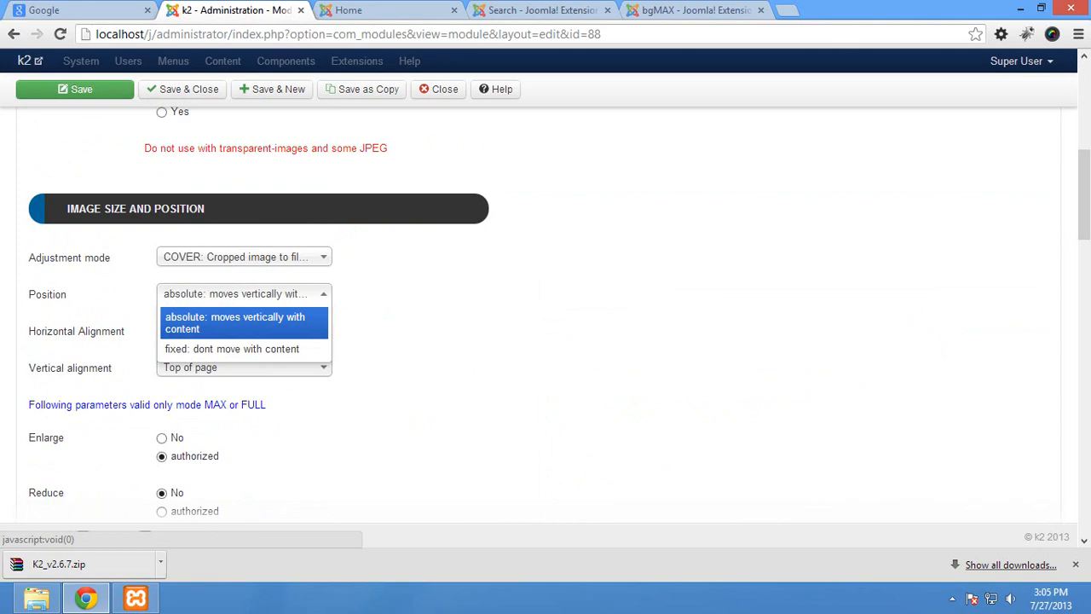
key("ctrl+Tab")
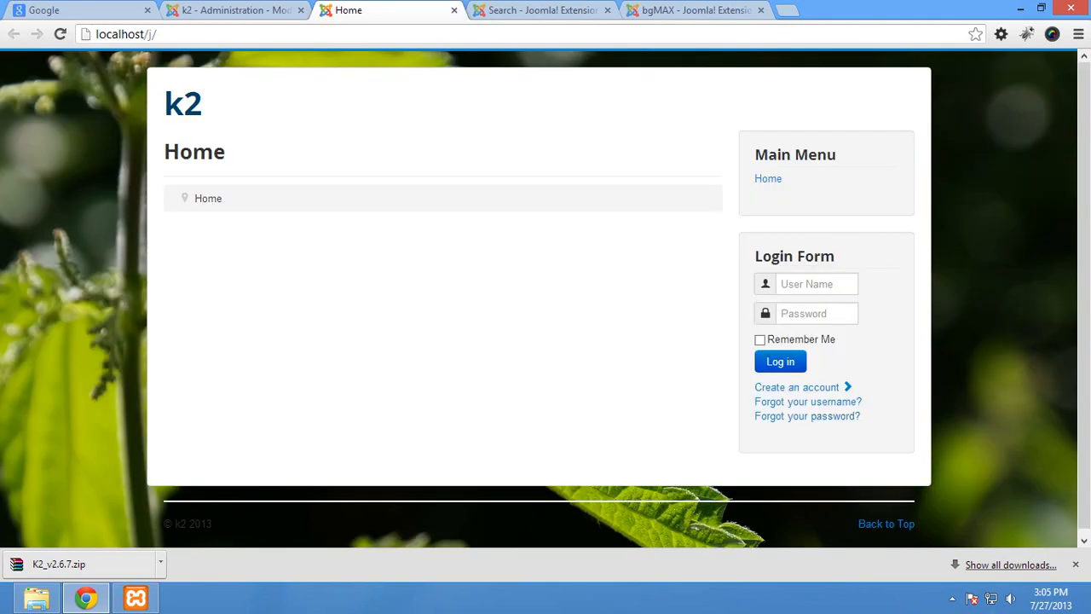
left_click(234, 10)
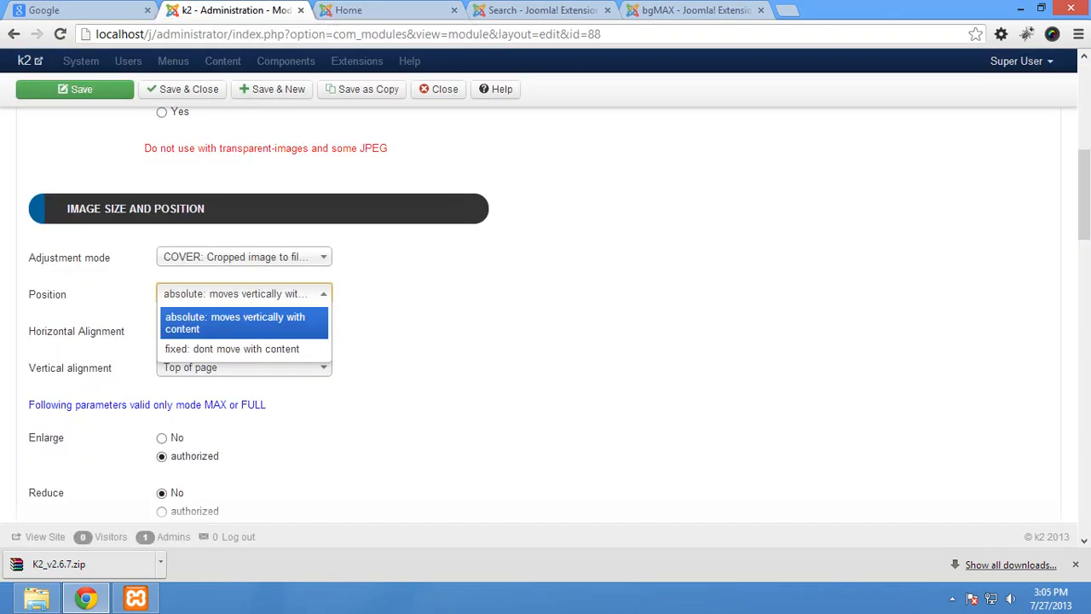
left_click(426, 319)
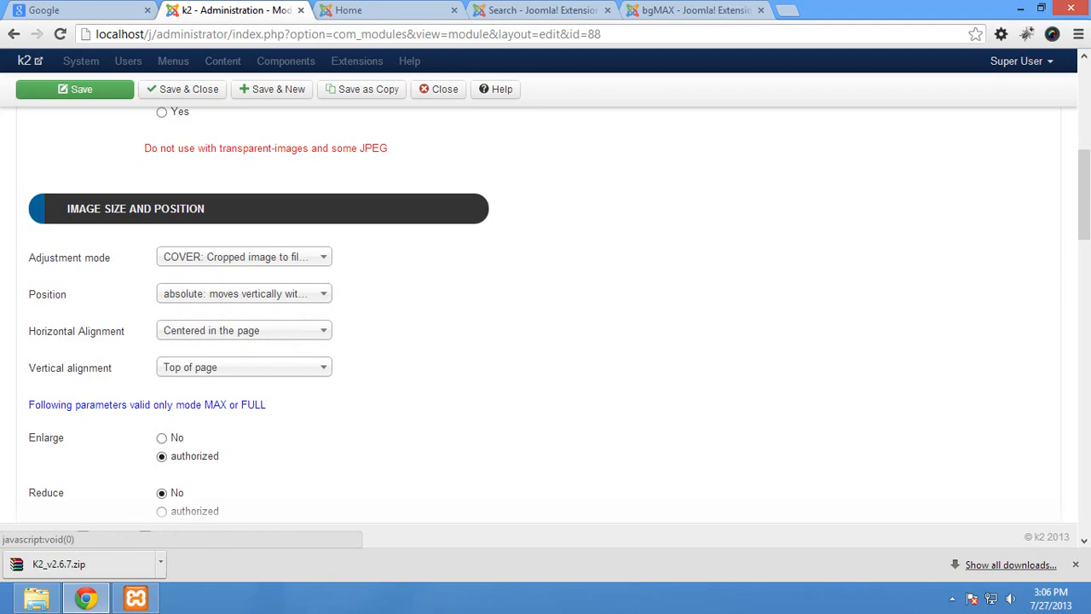
Step: Enable the module's image Fade Effect and set the fade delay to 1 ms
scroll(545, 315, "down", 3)
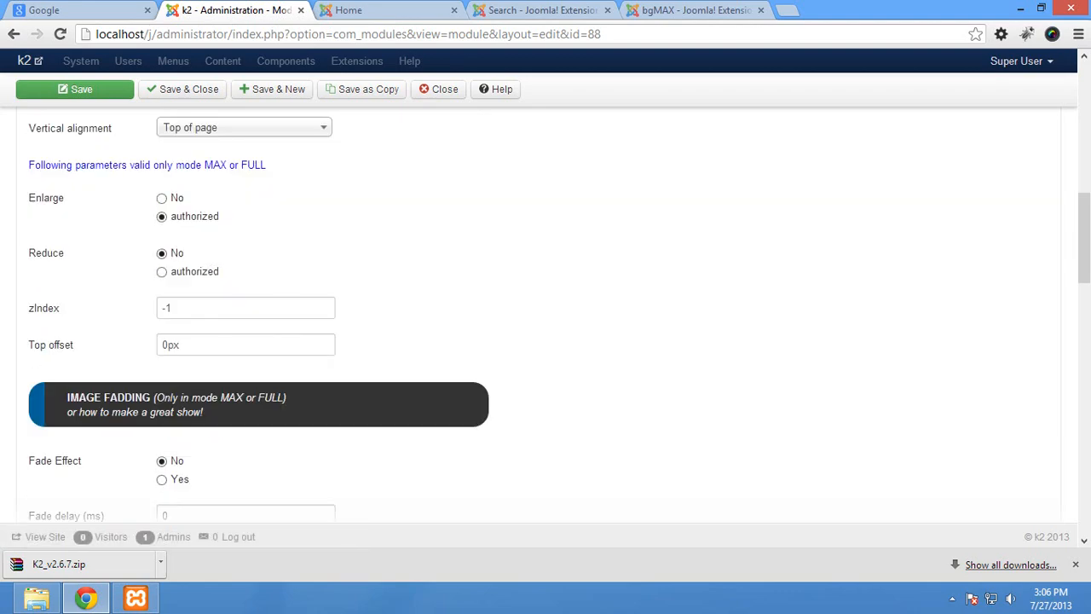
double_click(167, 308)
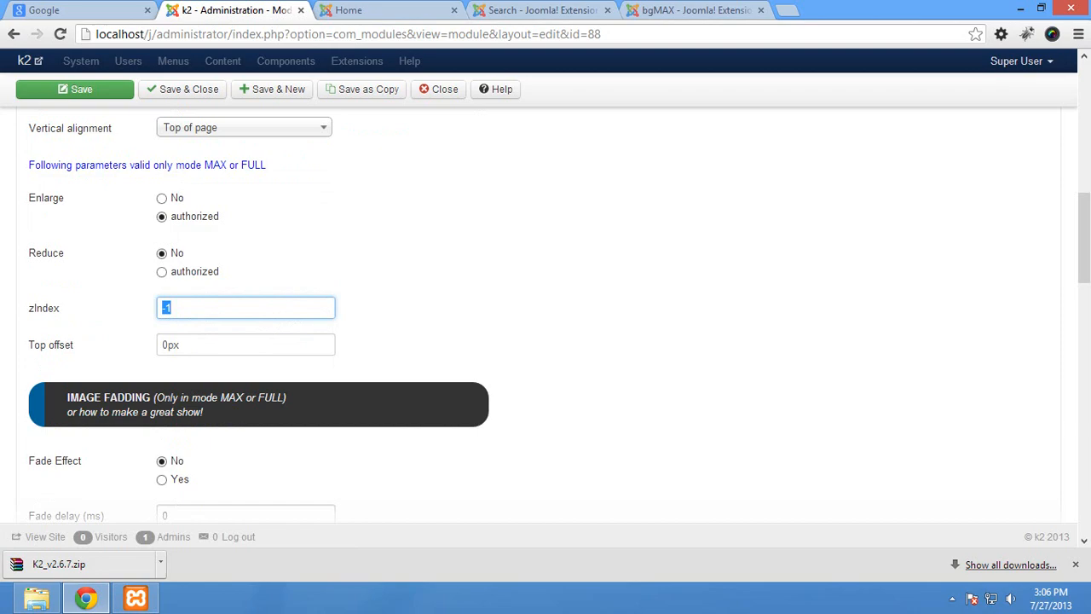
scroll(545, 316, "down", 1)
left_click(162, 399)
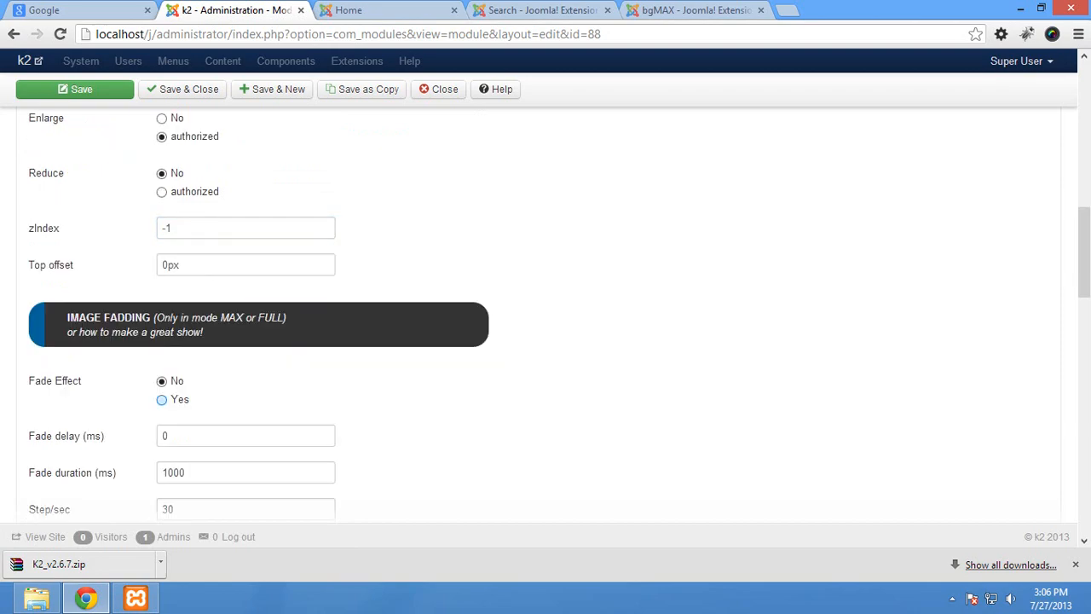
key("Tab")
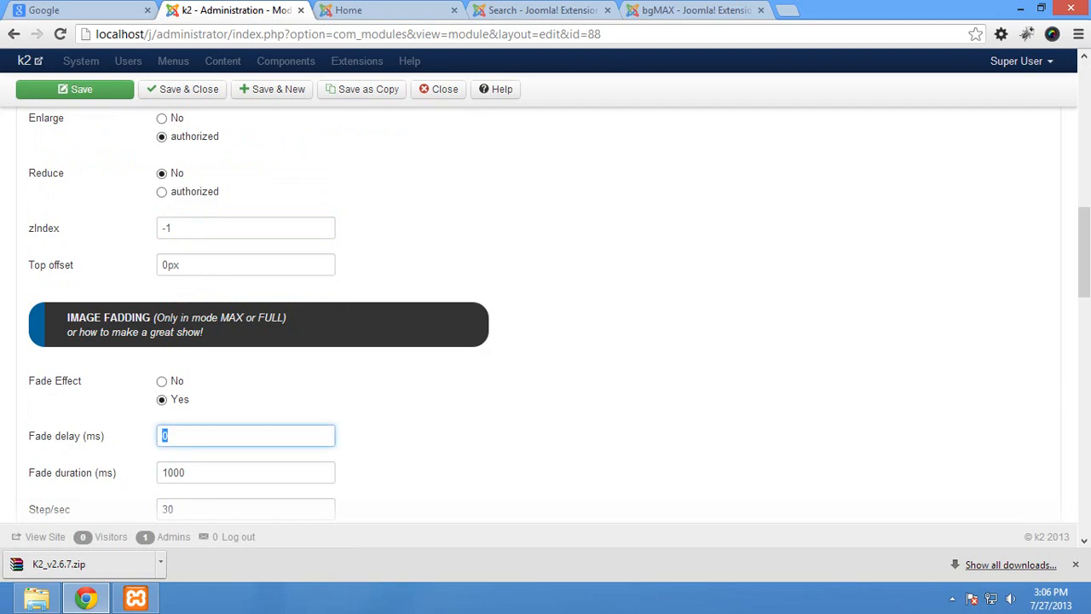
type("1")
Step: Save the fade settings and reload the site's home page to check the background
left_click(75, 89)
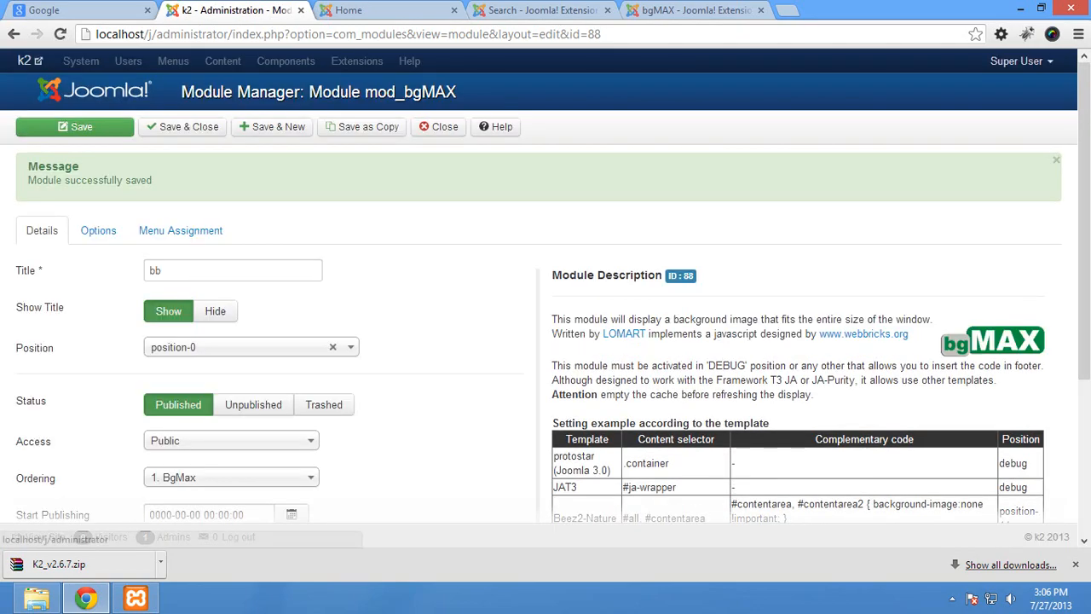
key("ctrl+Tab")
left_click(59, 34)
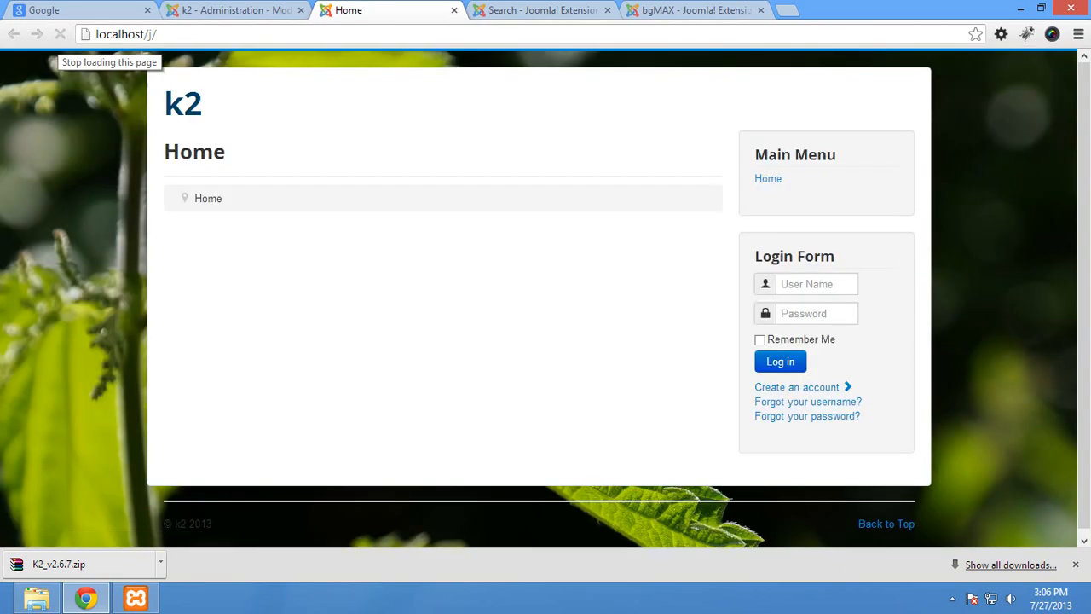
Step: Return to the bgMAX module's options and examine the content block, complementary code, conditional display and schedule sections
key("ctrl+shift+Tab")
left_click(98, 230)
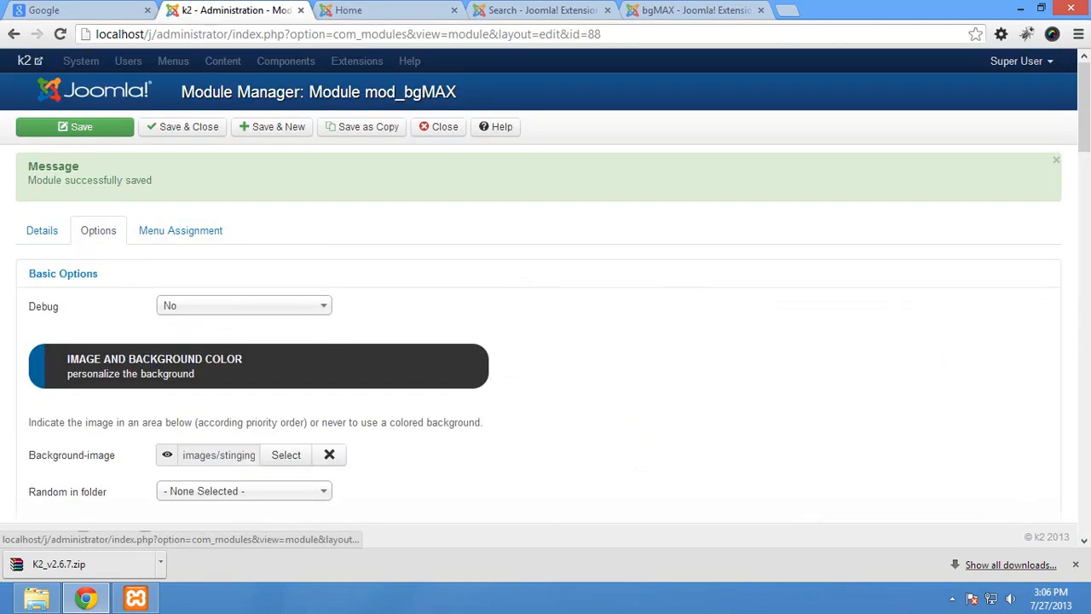
scroll(196, 281, "down", 18)
scroll(545, 316, "down", 3)
scroll(546, 316, "up", 3)
scroll(545, 316, "up", 1)
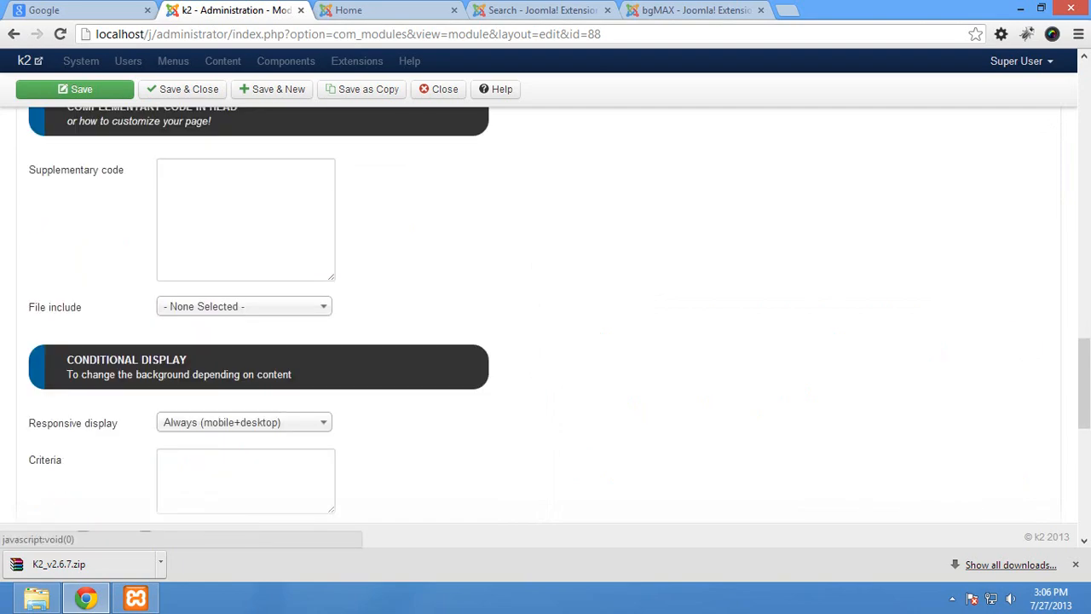
scroll(545, 315, "up", 7)
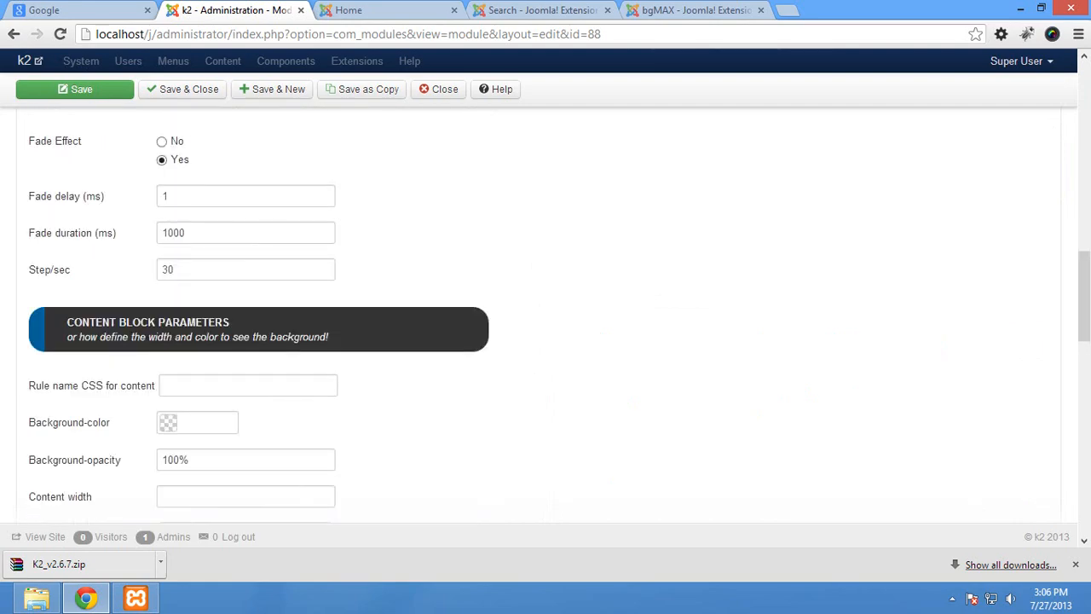
scroll(545, 315, "down", 7)
scroll(545, 316, "up", 3)
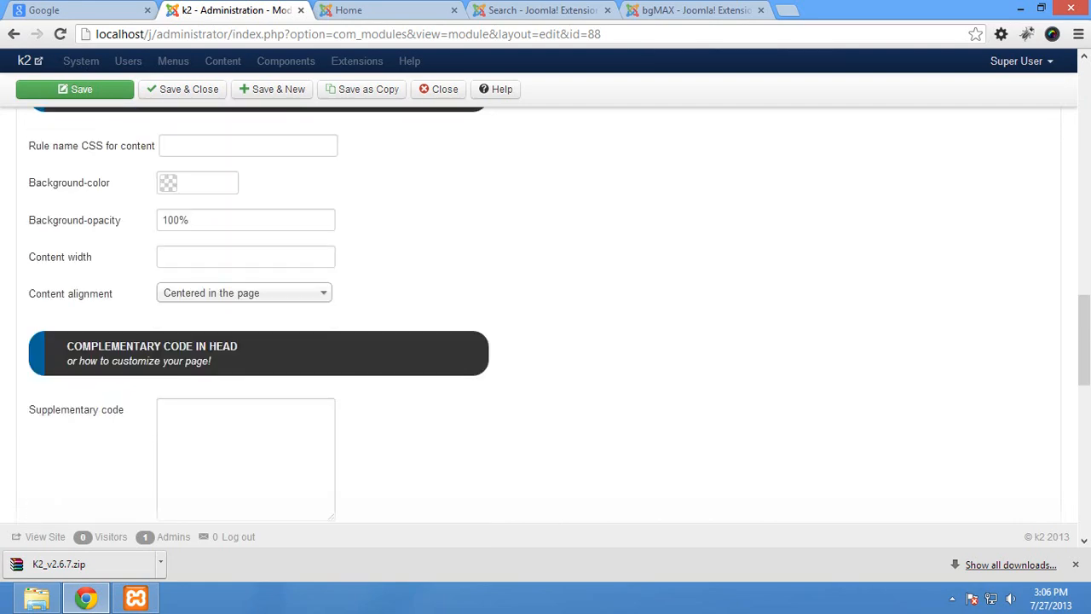
scroll(546, 315, "down", 10)
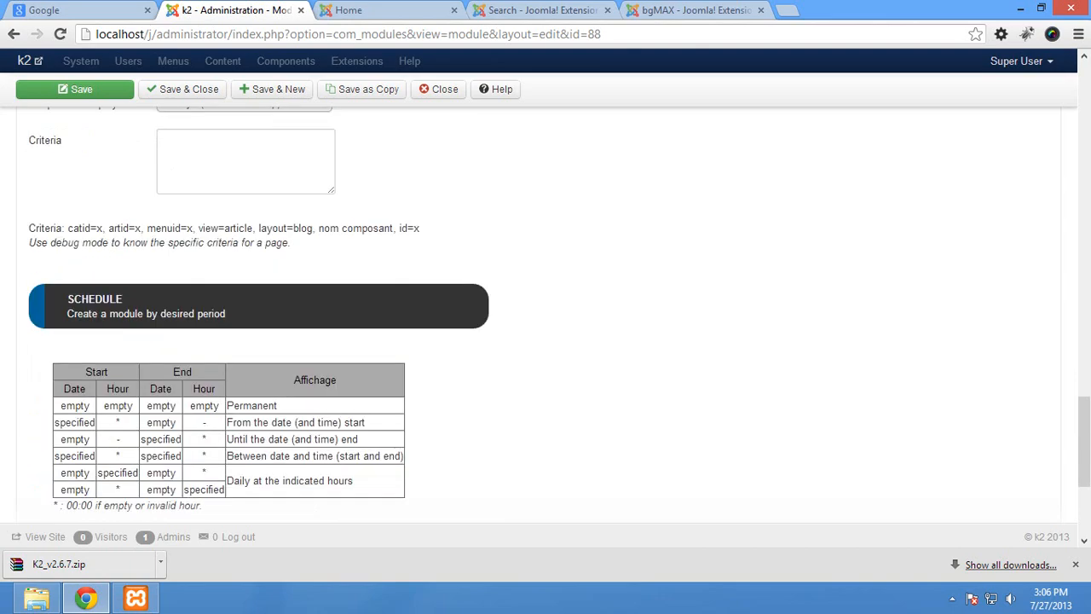
scroll(546, 316, "down", 3)
scroll(546, 316, "up", 6)
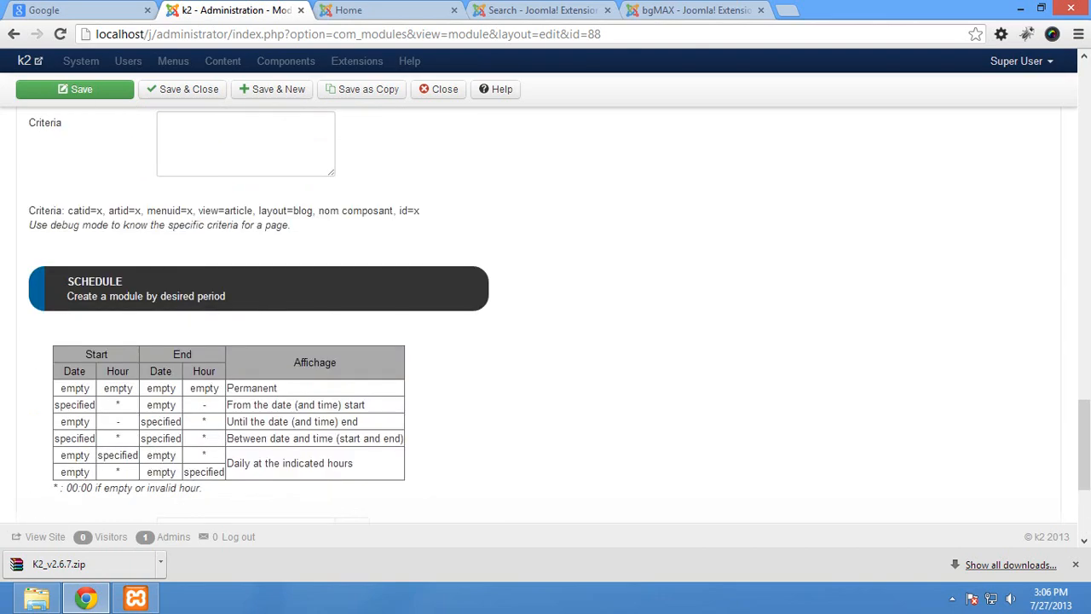
Step: Examine the available Responsive display choices under Conditional Display, keeping the current selection
left_click(243, 325)
left_click(244, 324)
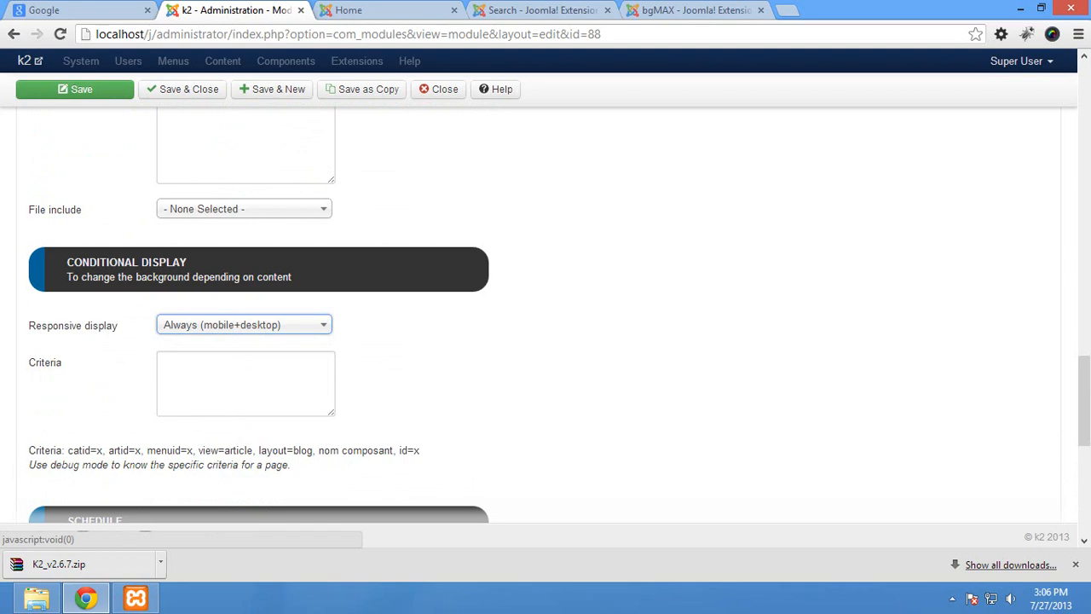
left_click(243, 324)
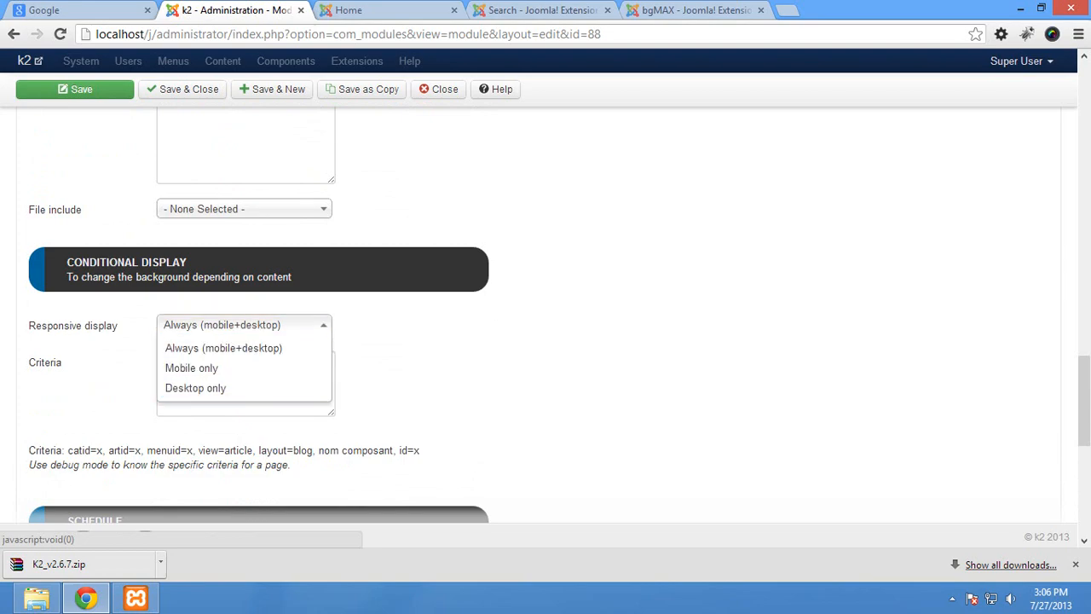
left_click(388, 341)
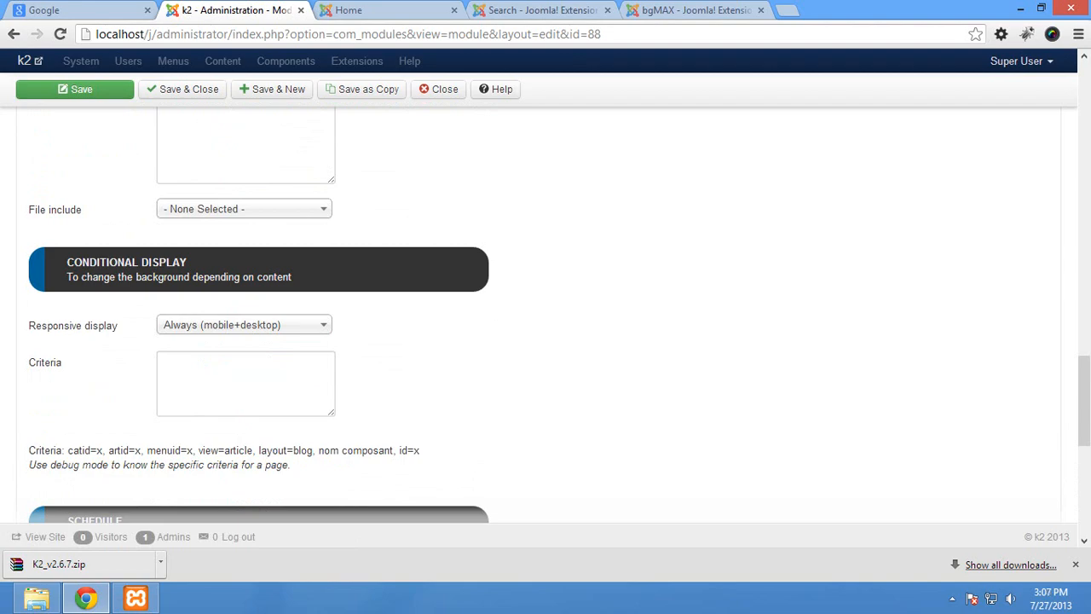
Step: Review the Schedule section's start and end date and hour fields, and return to the site's home page
scroll(545, 315, "up", 1)
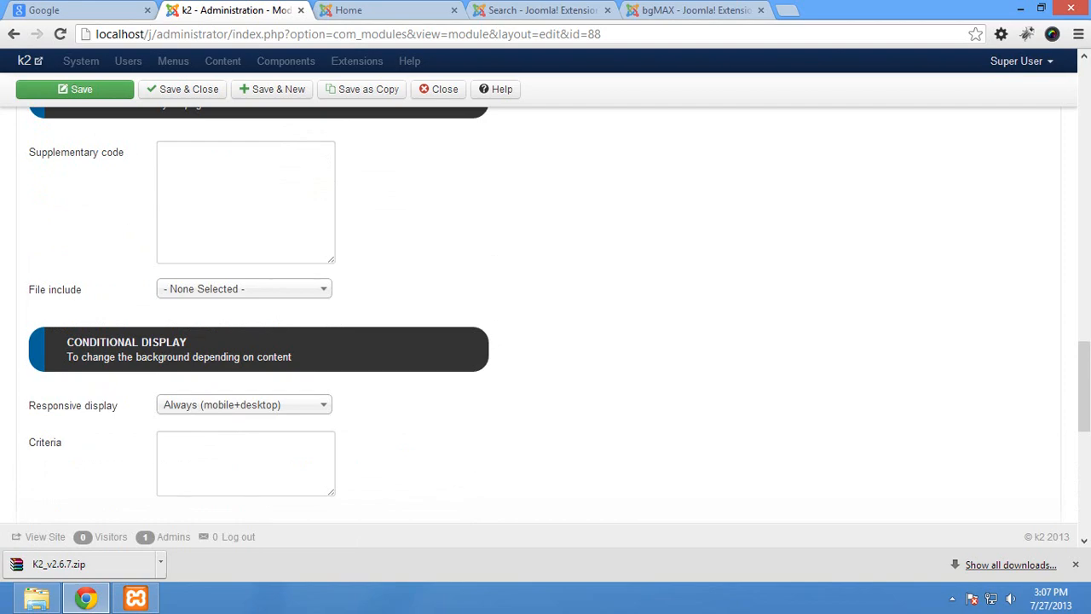
scroll(545, 315, "down", 5)
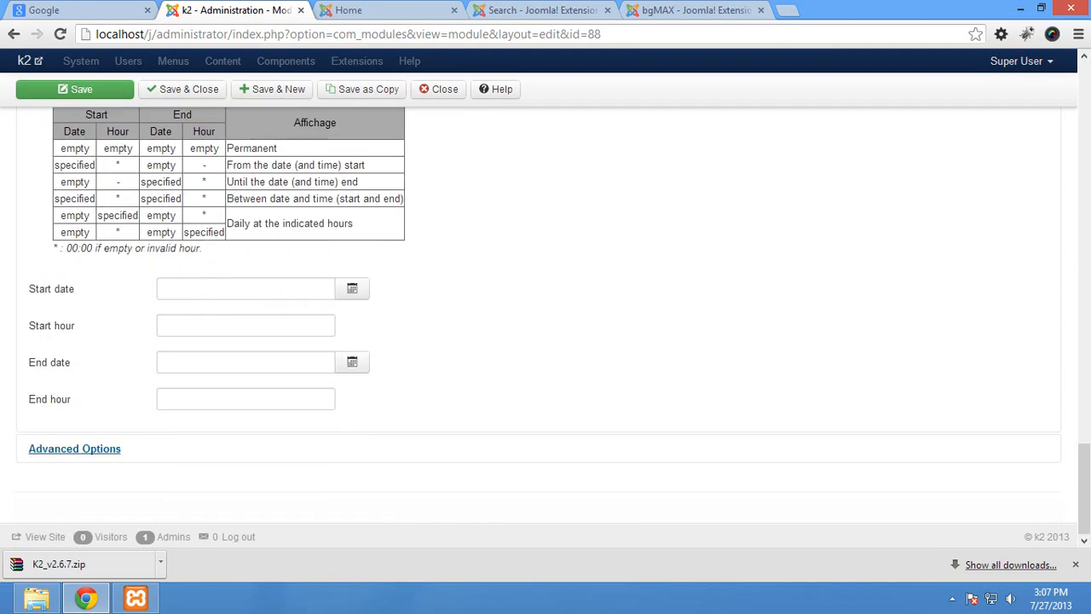
scroll(75, 448, "up", 3)
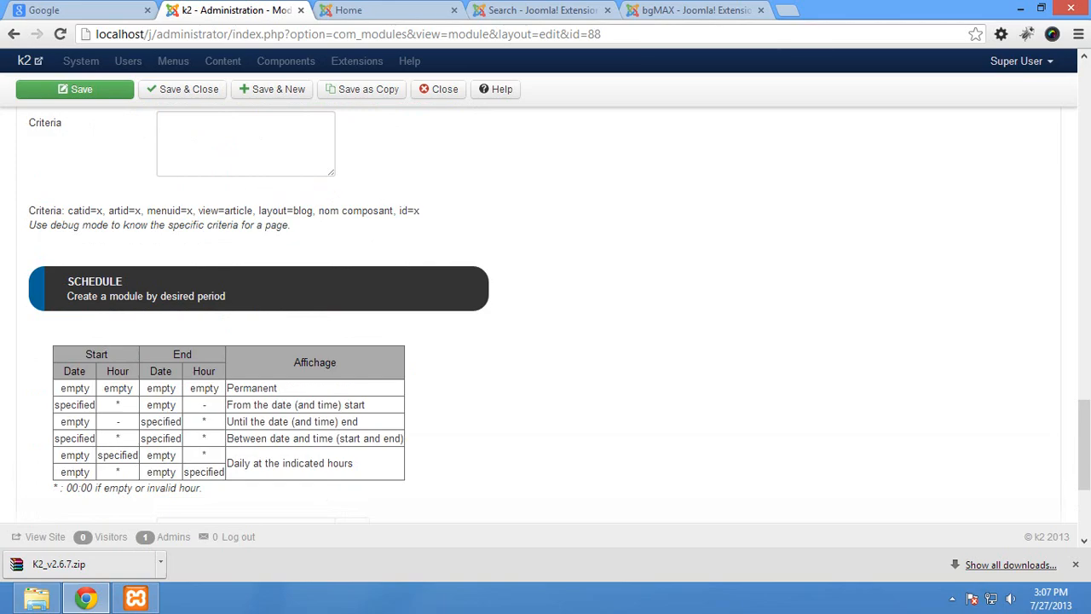
scroll(546, 315, "down", 3)
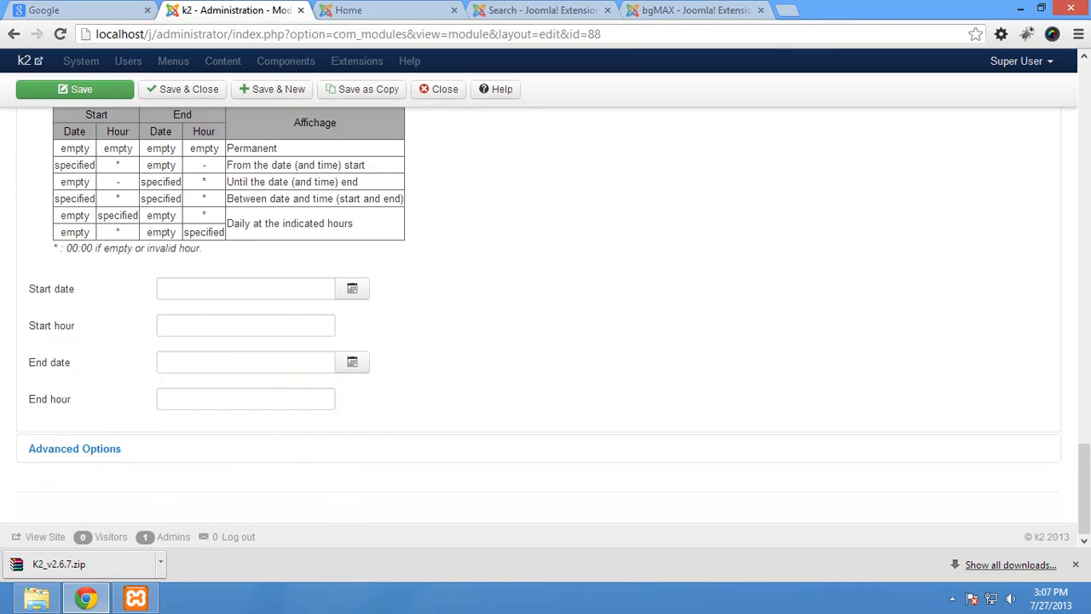
scroll(546, 316, "up", 15)
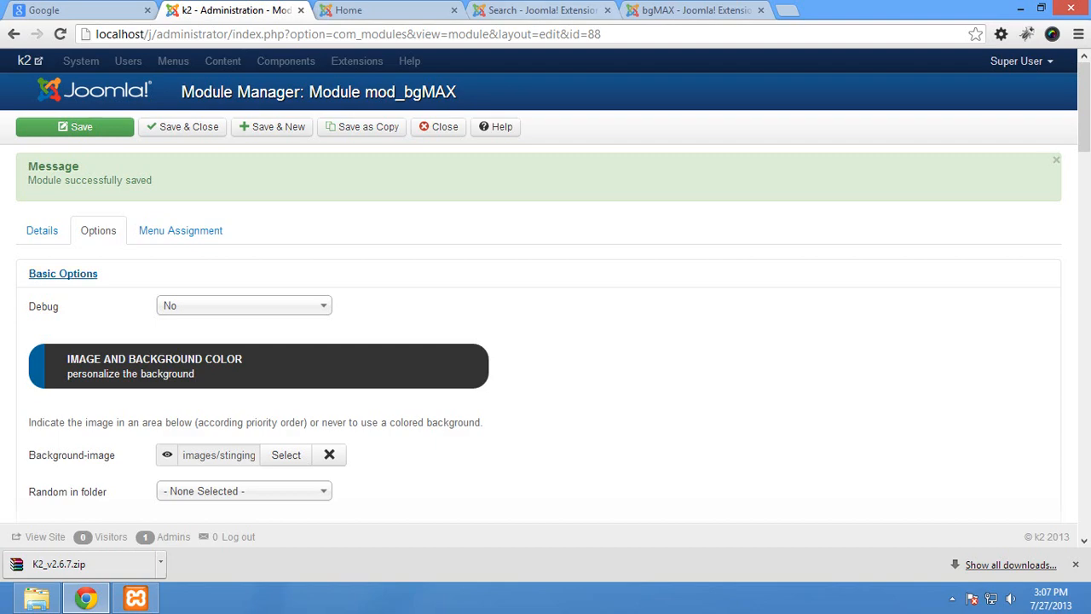
left_click(401, 10)
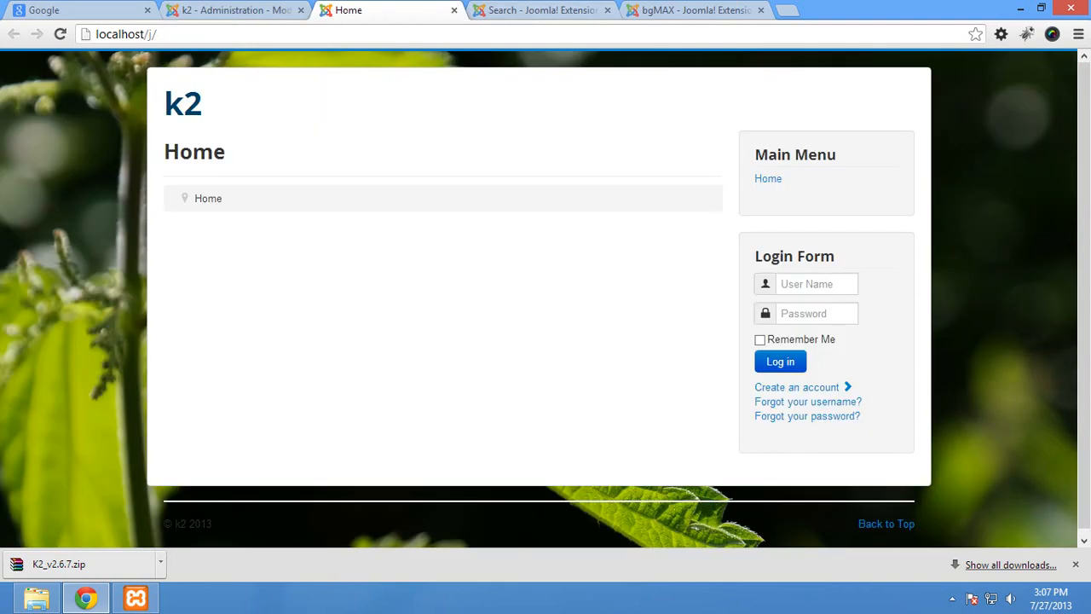